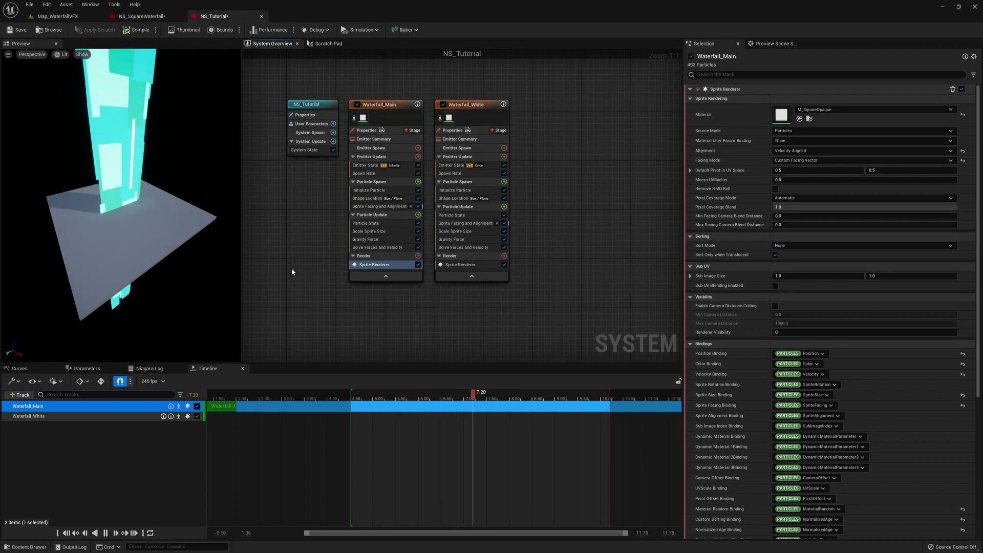
- Preview the Waterfall_White emitter in isolation and restore the view of all emitters
click(440, 119)
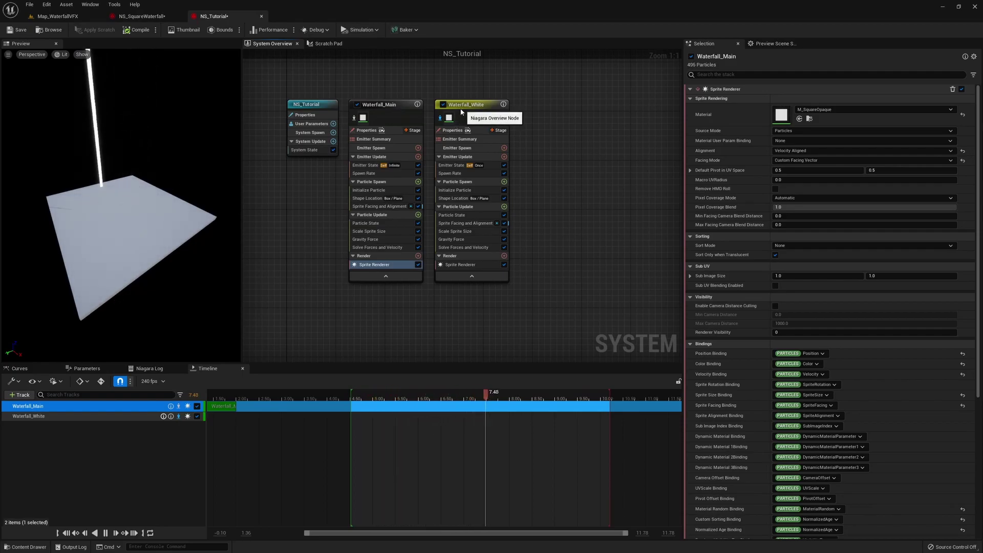
click(440, 118)
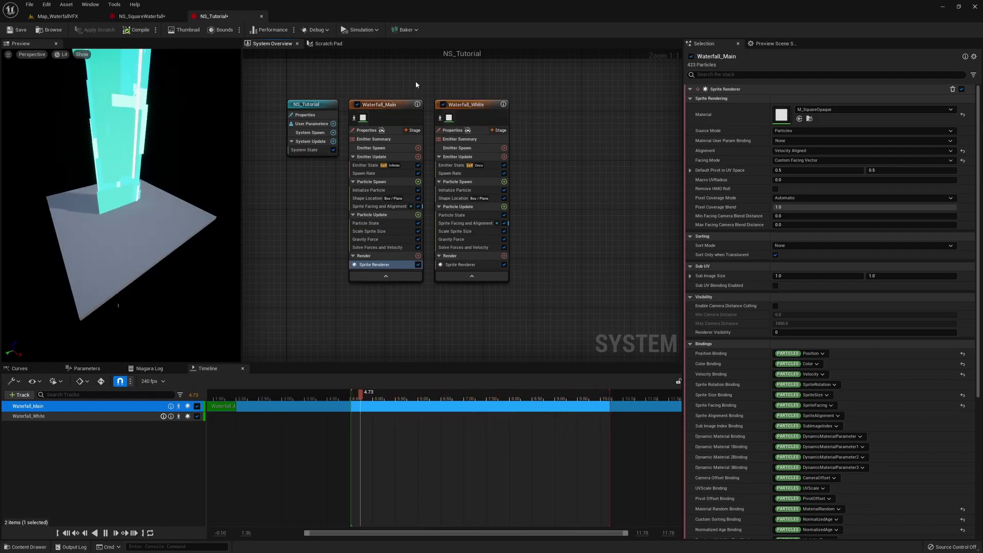
- Duplicate the Waterfall_Main emitter beside Waterfall_White and rename the copy Splashes
click(388, 106)
key(ctrl+c)
click(546, 114)
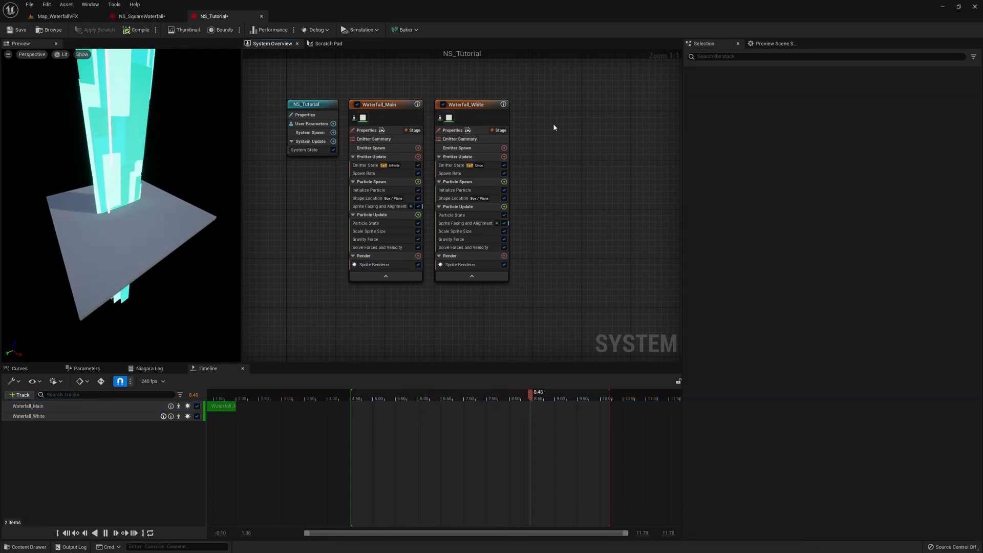
key(ctrl+v)
click(577, 134)
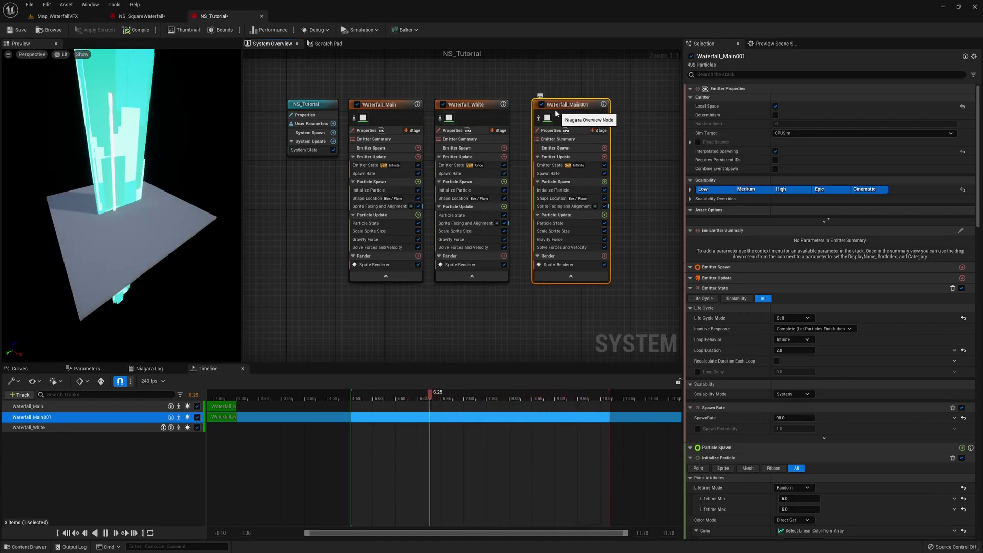
double_click(564, 106)
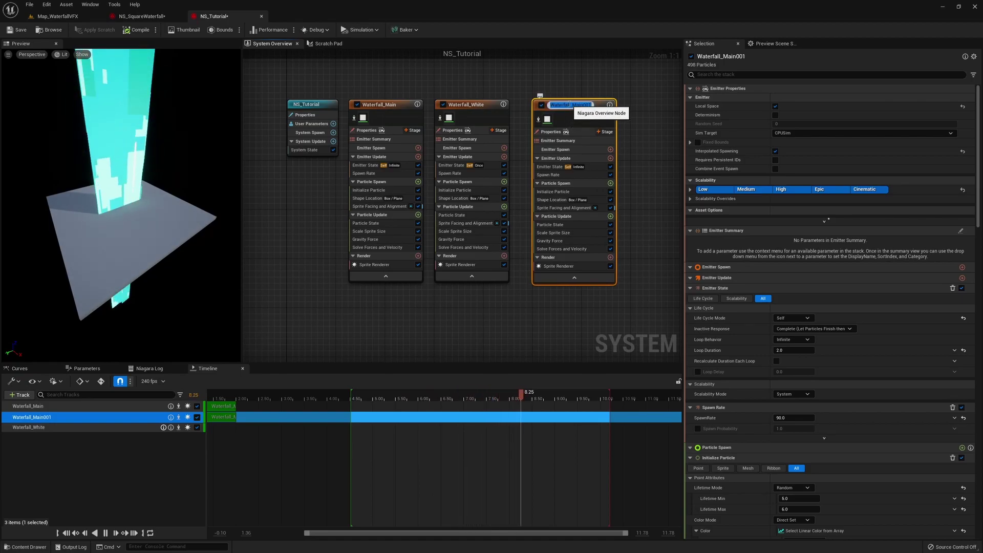
text(Splashes)
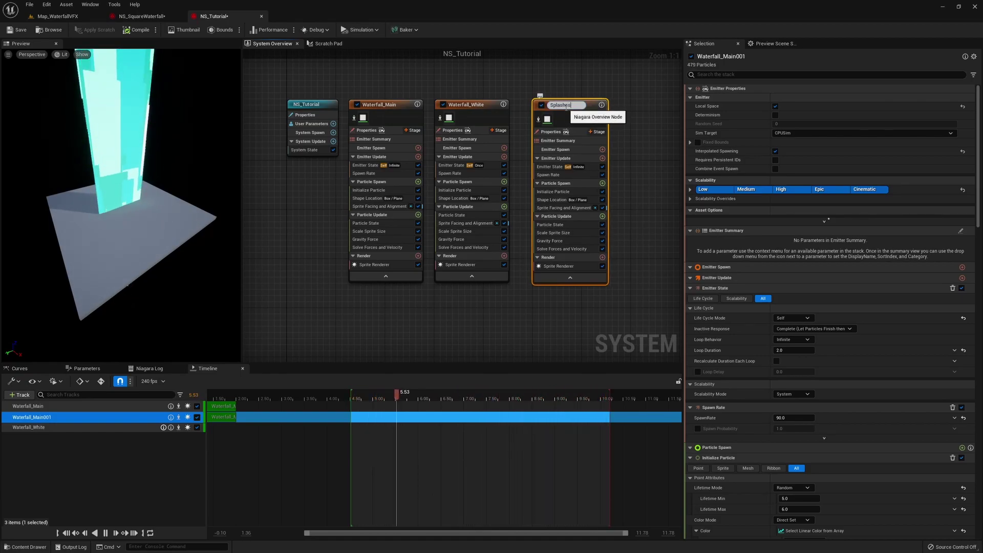
key(Return)
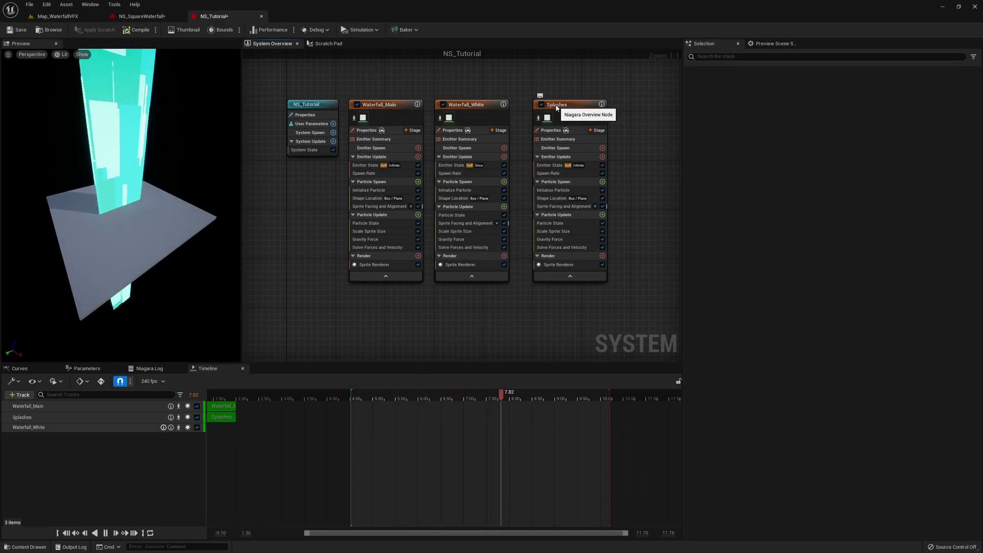
- Move the Splashes emitter node slightly closer to Waterfall_White and isolate it in the preview
click(556, 107)
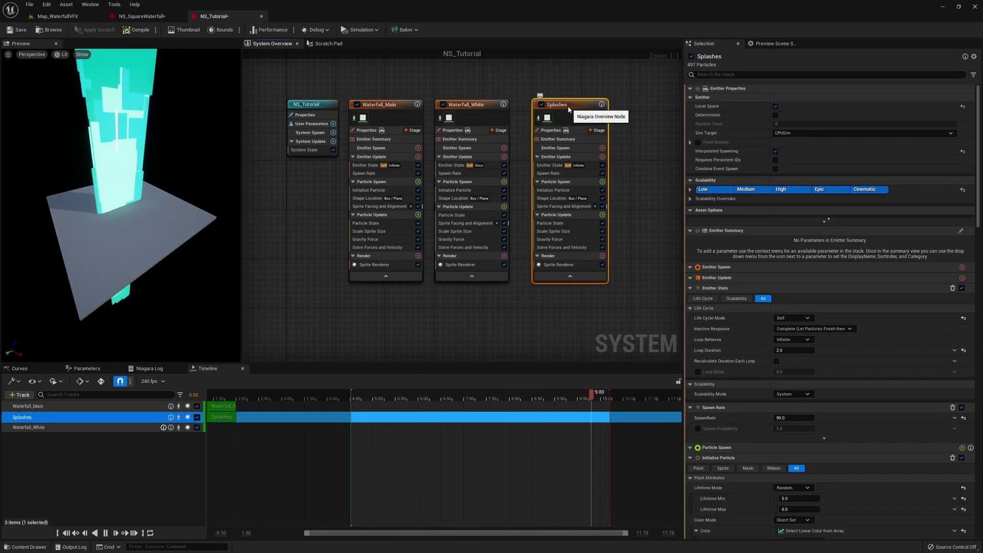
double_click(559, 105)
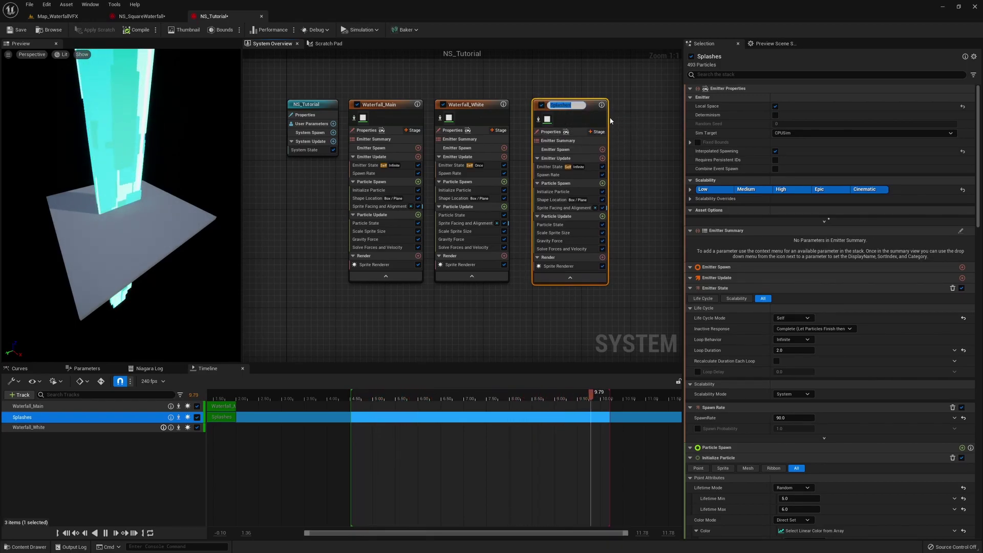
drag(538, 124, 533, 123)
click(533, 122)
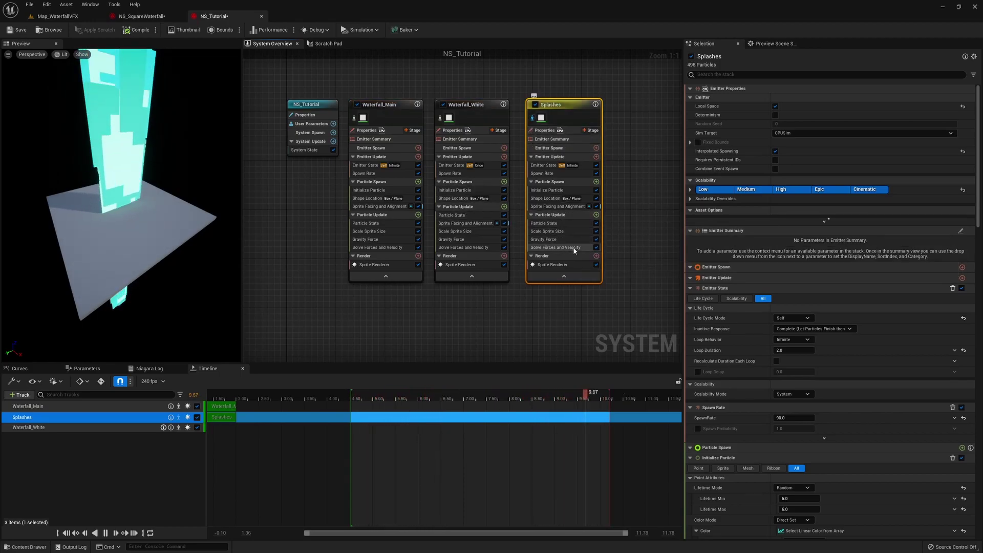
- Disable the Scale Sprite Size, Gravity Force, and Solve Forces and Velocity modules of the Splashes emitter
click(596, 240)
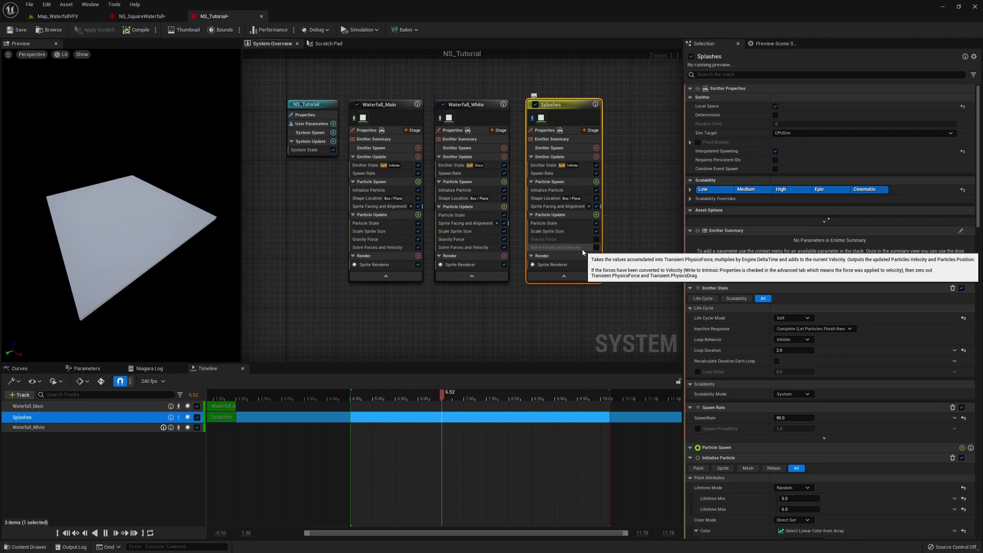
click(595, 231)
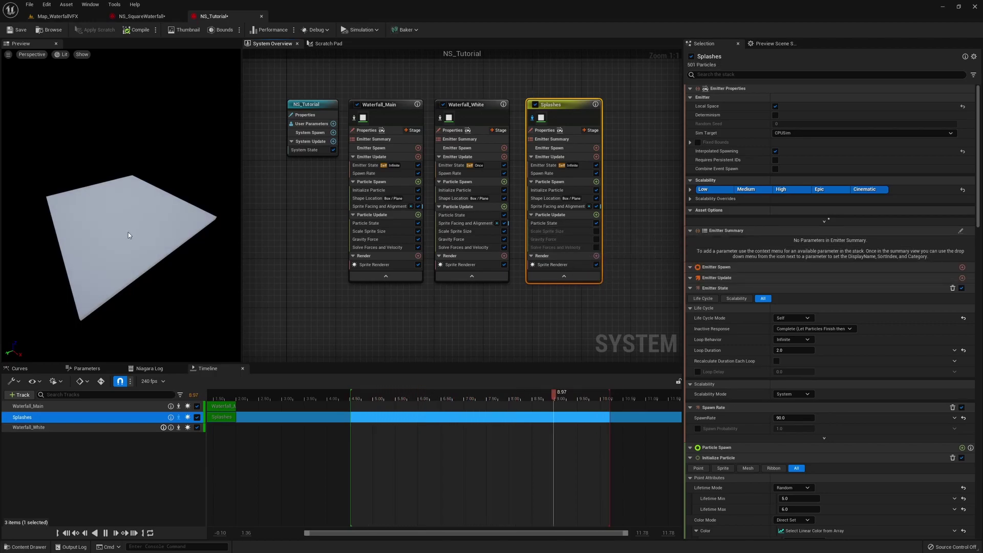
- Set the Z position offset in the Splashes emitter's Initialize Particle module to 0
drag(128, 244, 115, 239)
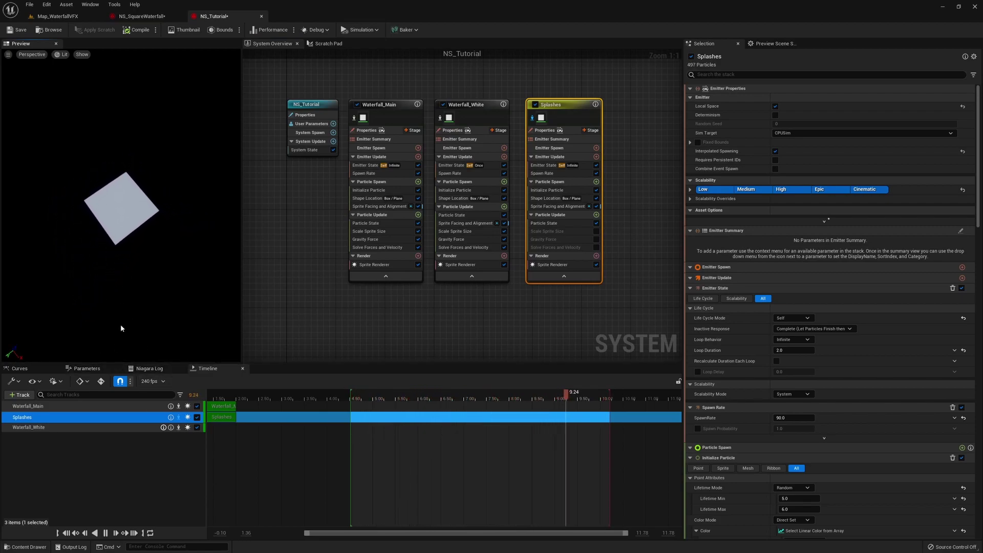
drag(120, 328, 121, 312)
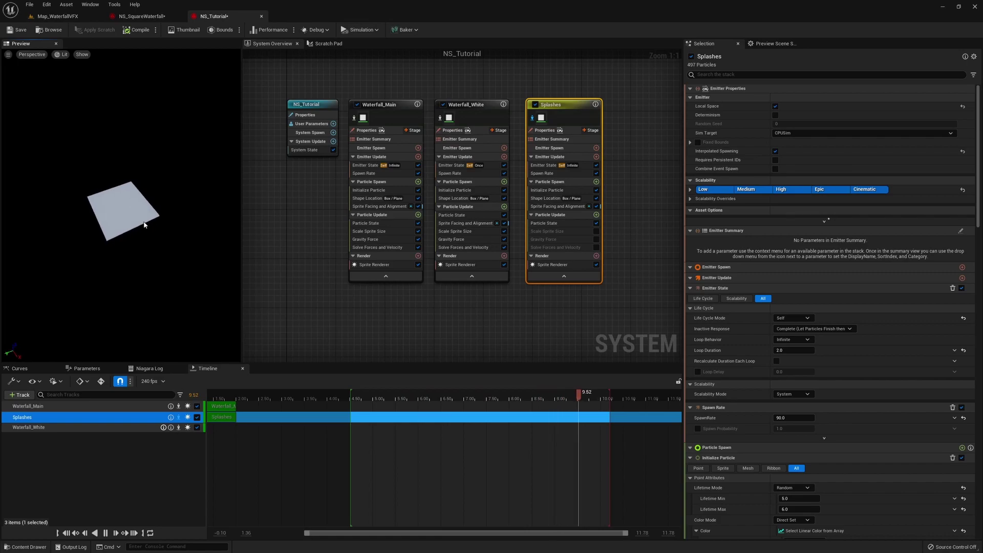
click(547, 190)
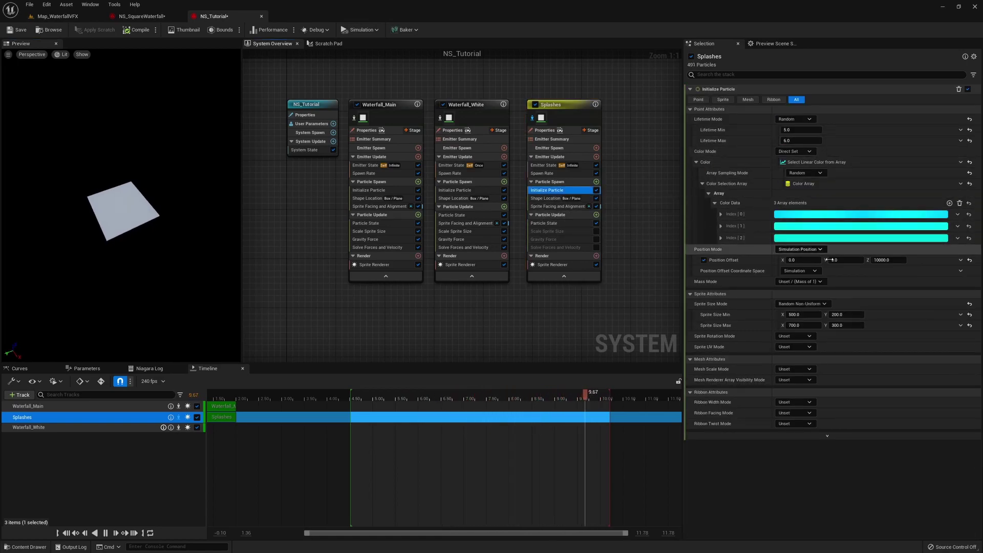
click(889, 260)
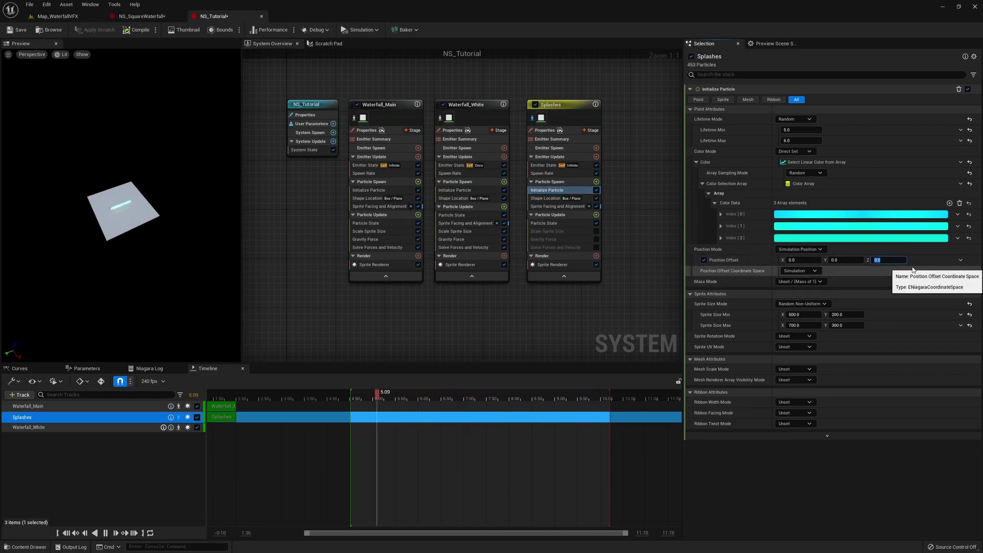
drag(123, 215, 123, 184)
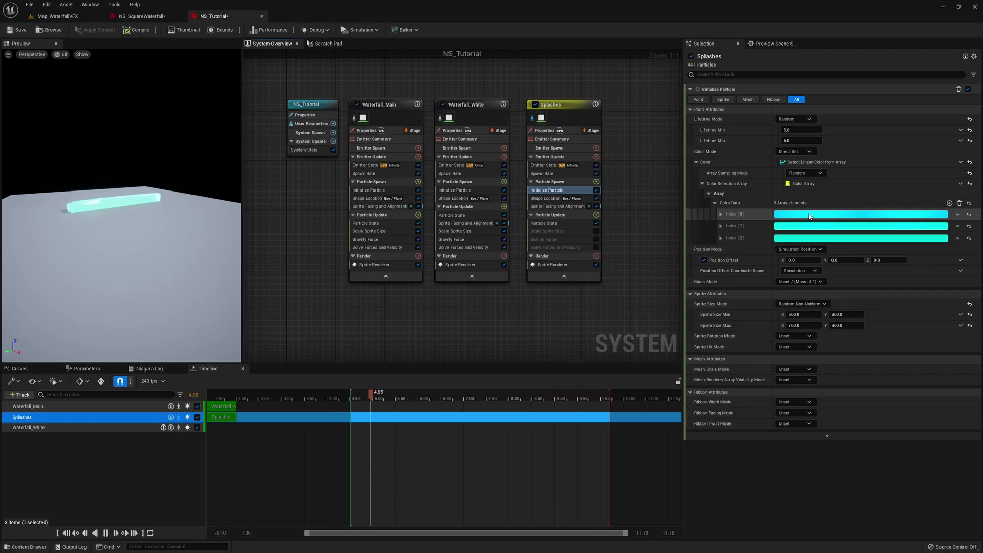
- Lighten the Index 0 color in the Splashes color array to saturation about 0.52 and value 2.0
click(809, 216)
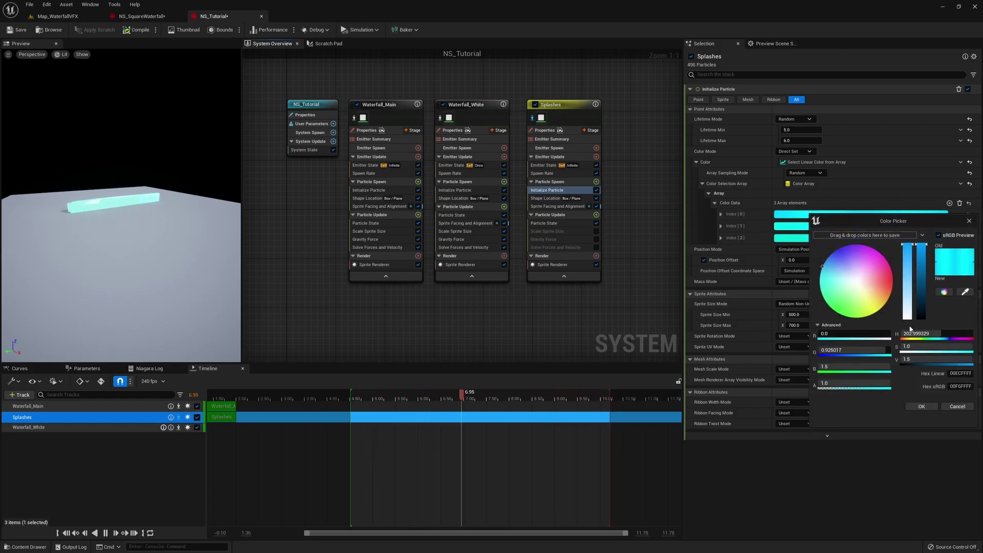
drag(949, 346, 924, 346)
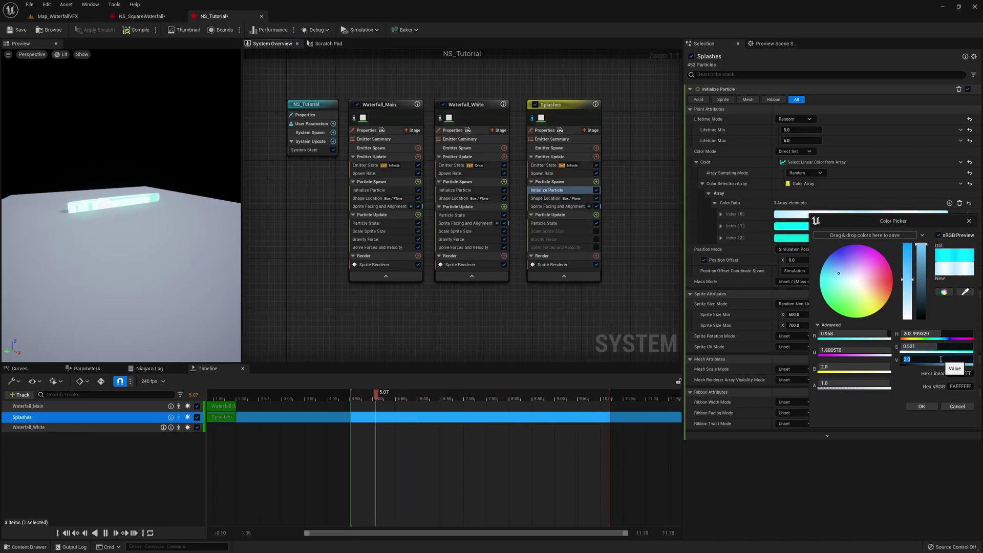
click(920, 406)
- Lighten the Index 1 color in the Splashes color array to saturation about 0.61 and value 5.0
click(798, 226)
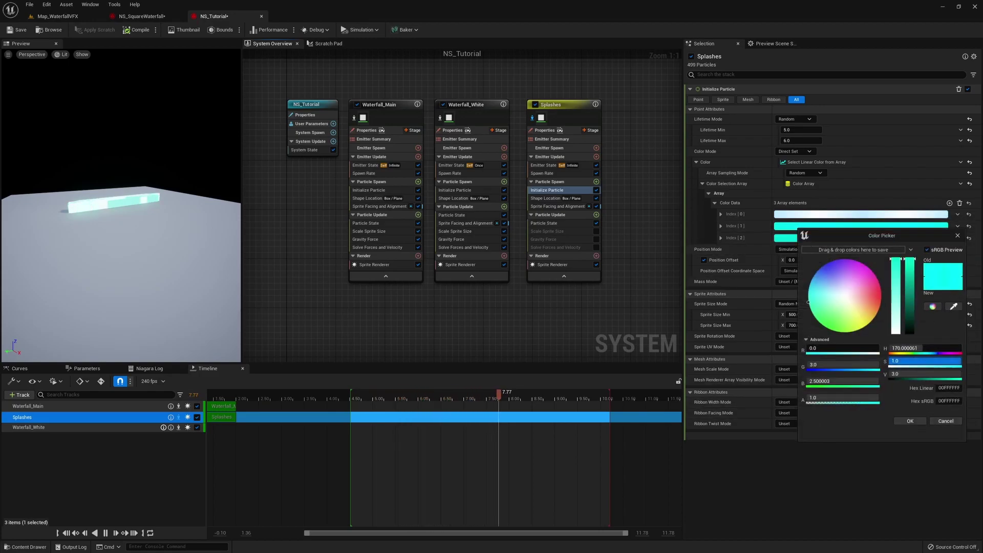
drag(952, 361, 932, 361)
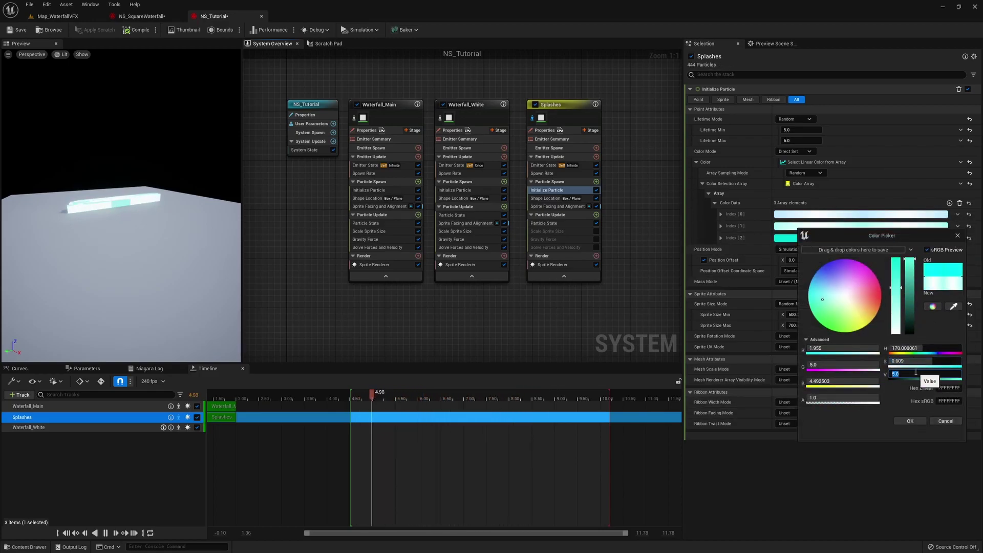
click(909, 421)
- Adjust the Index 2 color in the Splashes color array to saturation 0.62 and value 1
click(785, 237)
drag(951, 369, 932, 370)
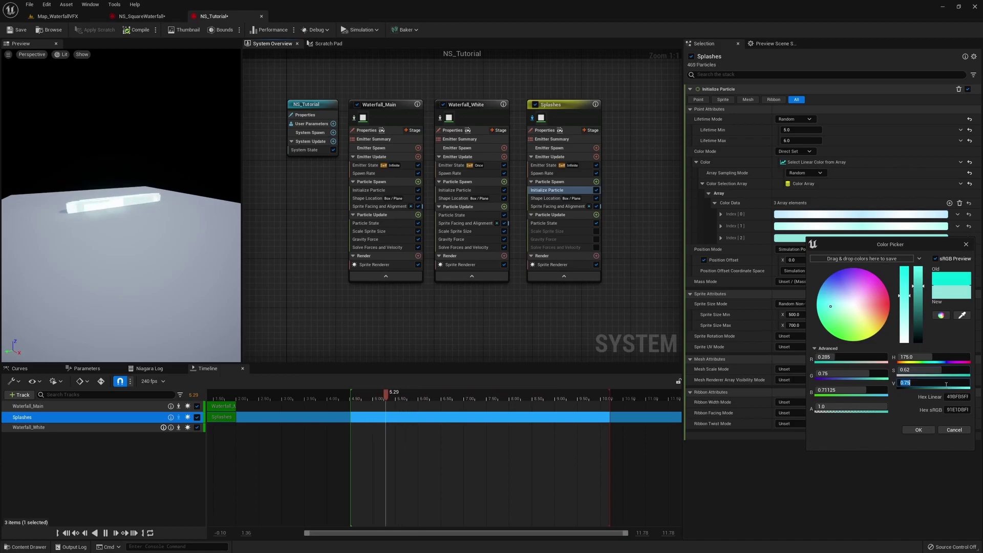
text(1)
key(Return)
click(918, 429)
- Set the Splashes sprite size mode to Random Uniform with a minimum of 175, and change the uniform maximum
click(813, 304)
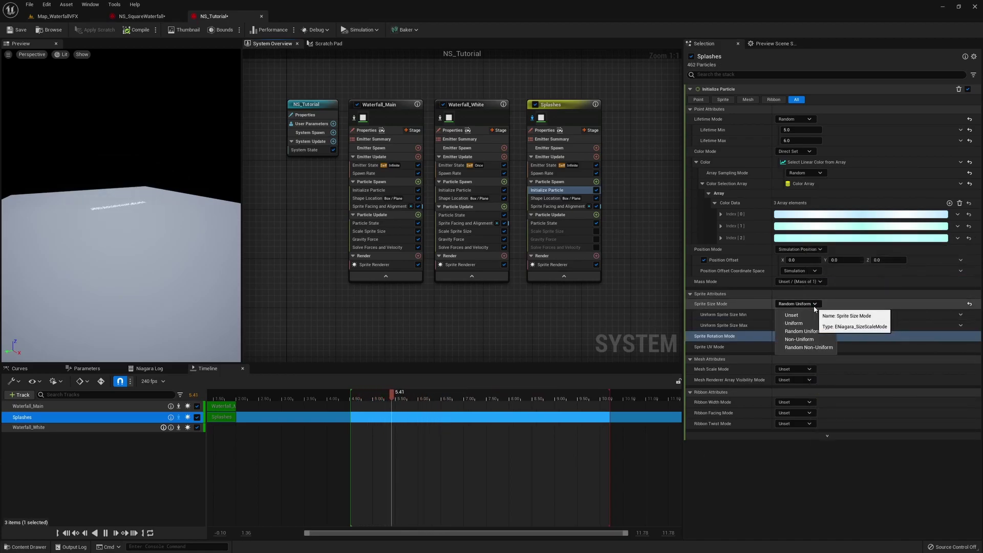
click(800, 331)
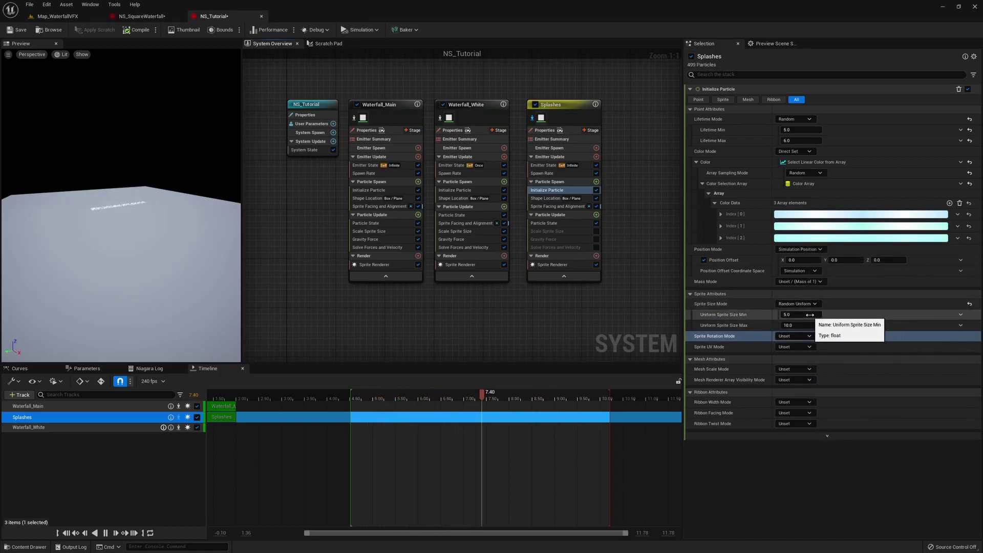
click(810, 315)
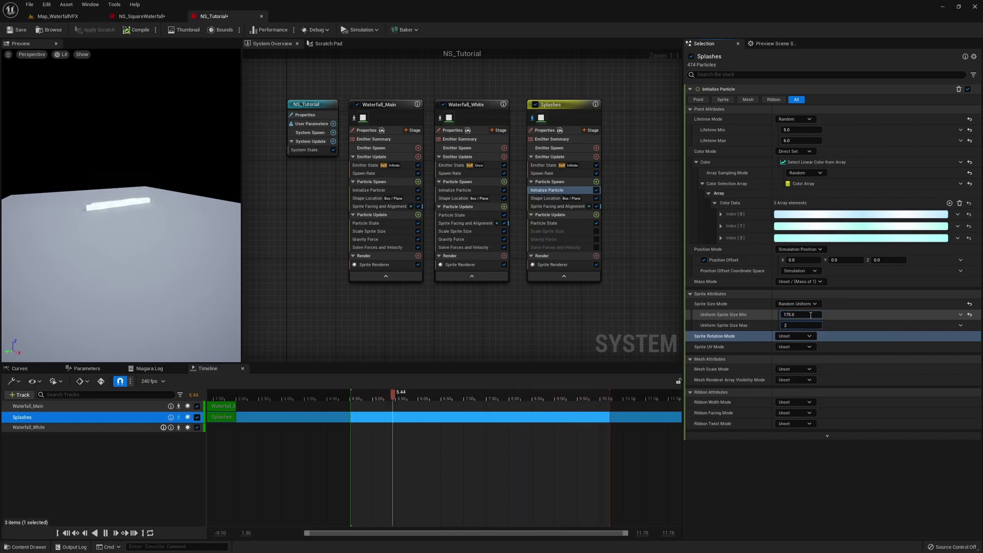
- Set the Y box size in the Splashes emitter's Shape Location module to 1700
click(547, 199)
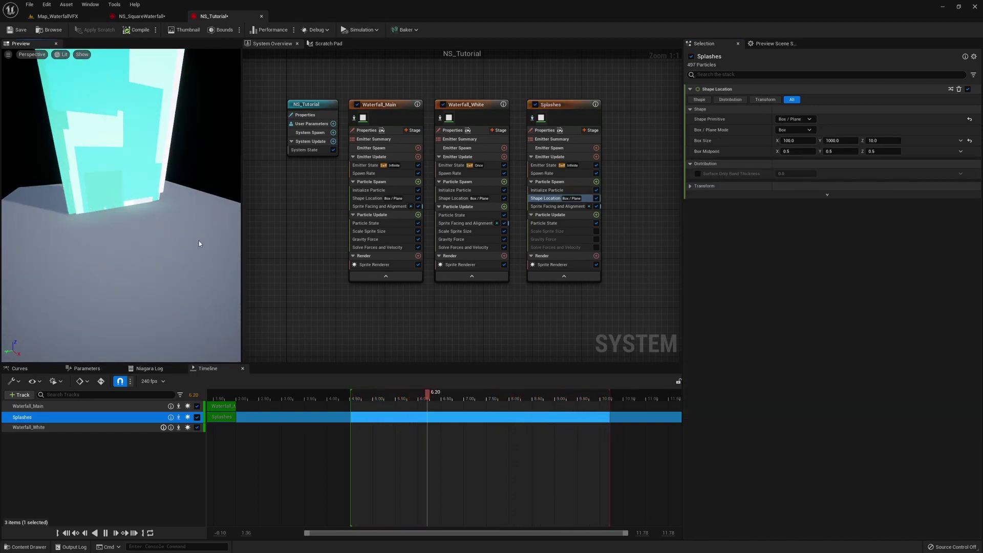
click(842, 140)
text(1700)
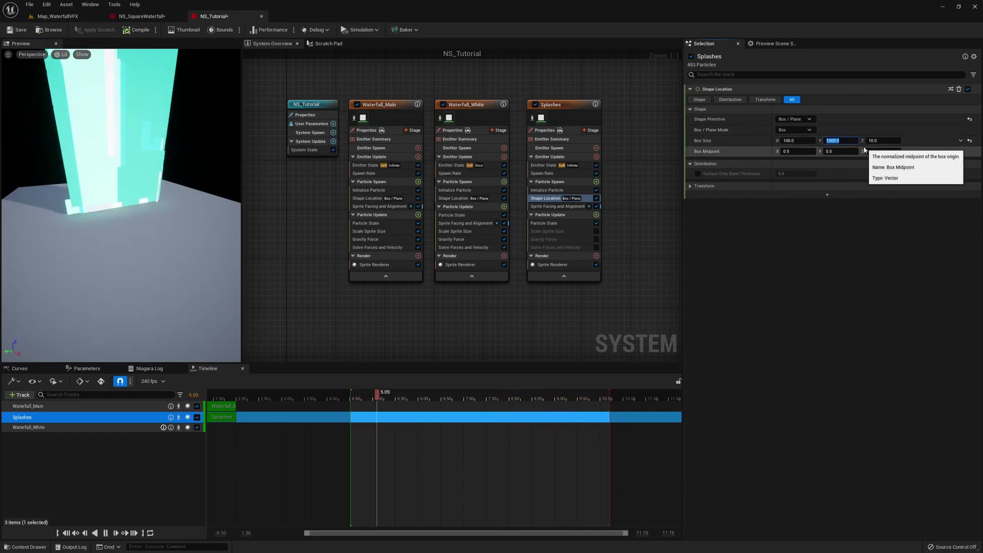
key(Return)
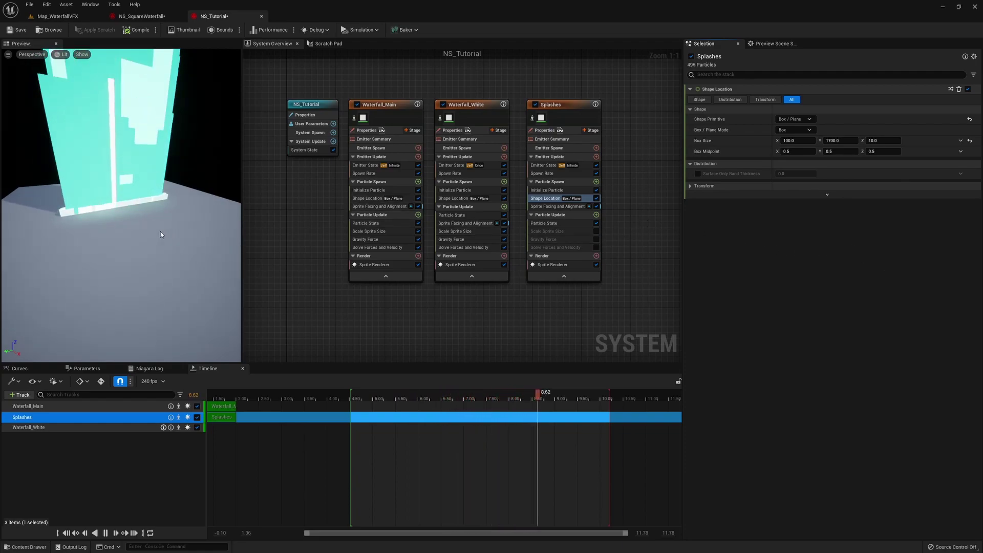
- Change the Splashes Sprite Renderer's alignment to Custom Alignment
click(557, 206)
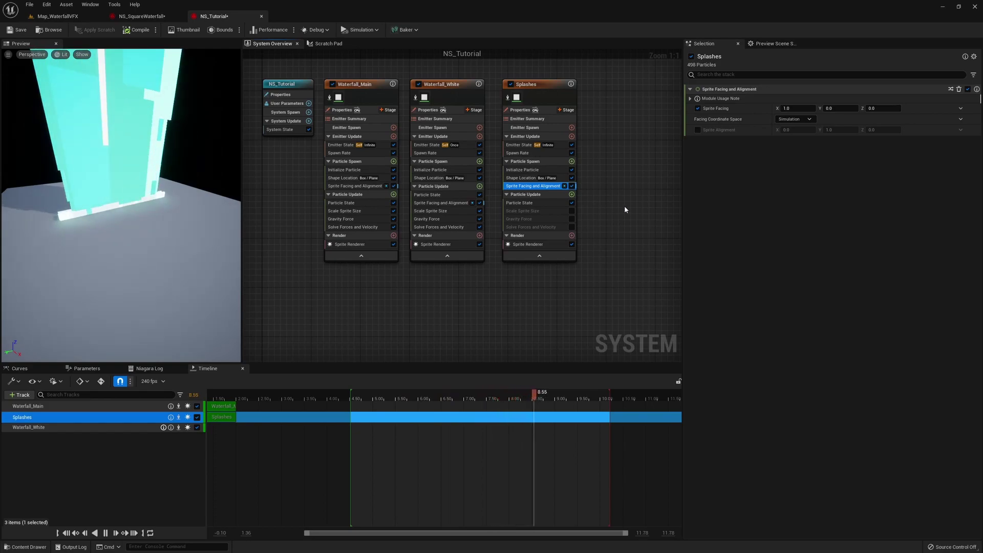
click(529, 245)
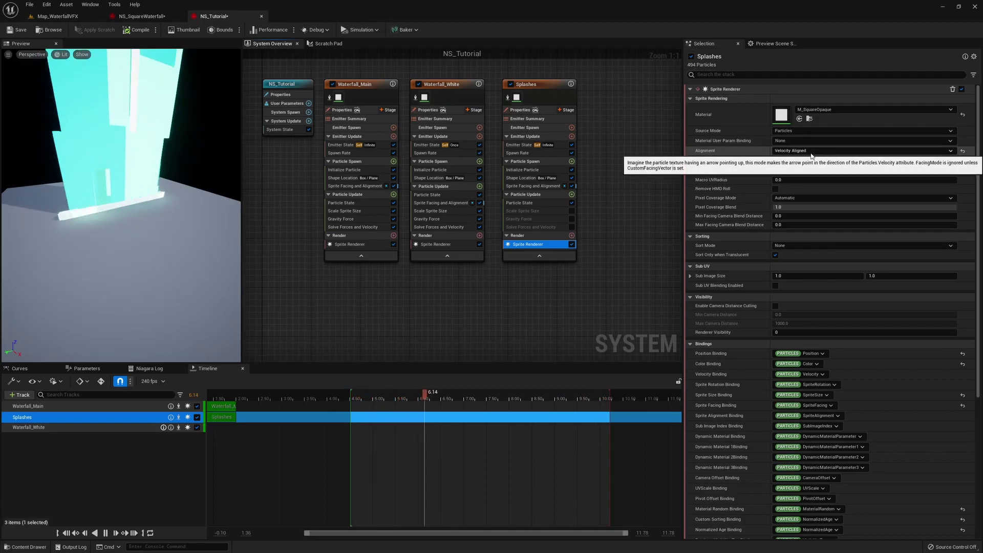
click(950, 151)
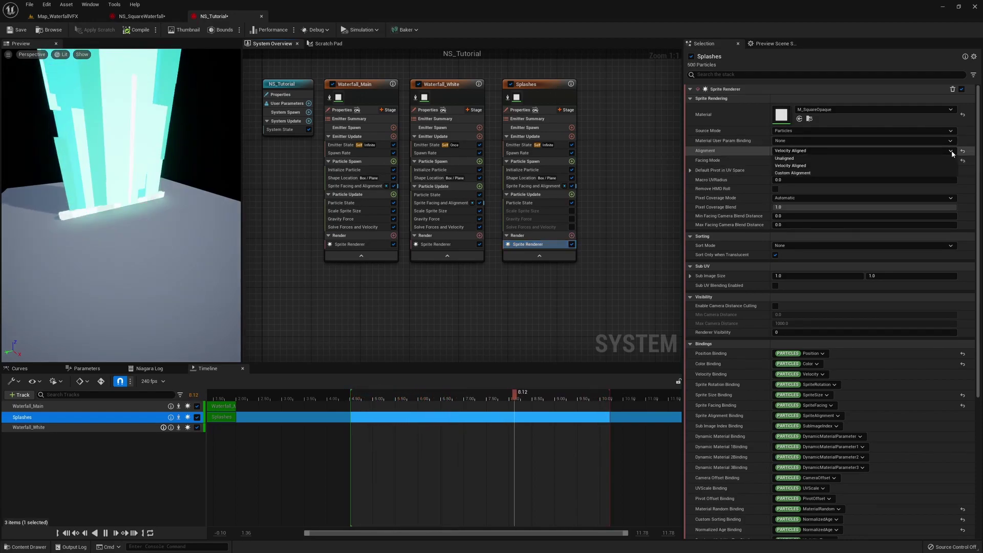
click(796, 172)
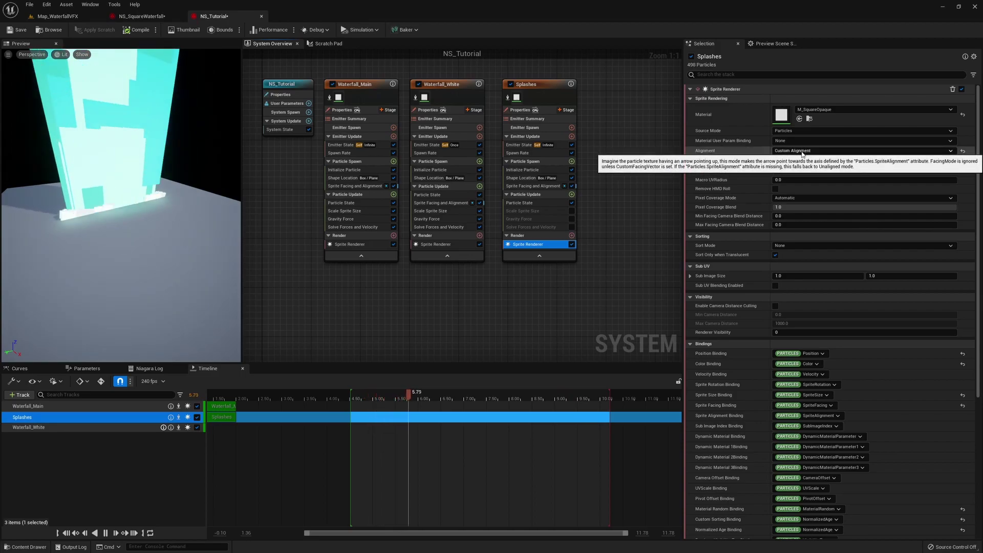
- Enable Sprite Alignment in the Splashes emitter's Sprite Facing and Alignment module
click(533, 186)
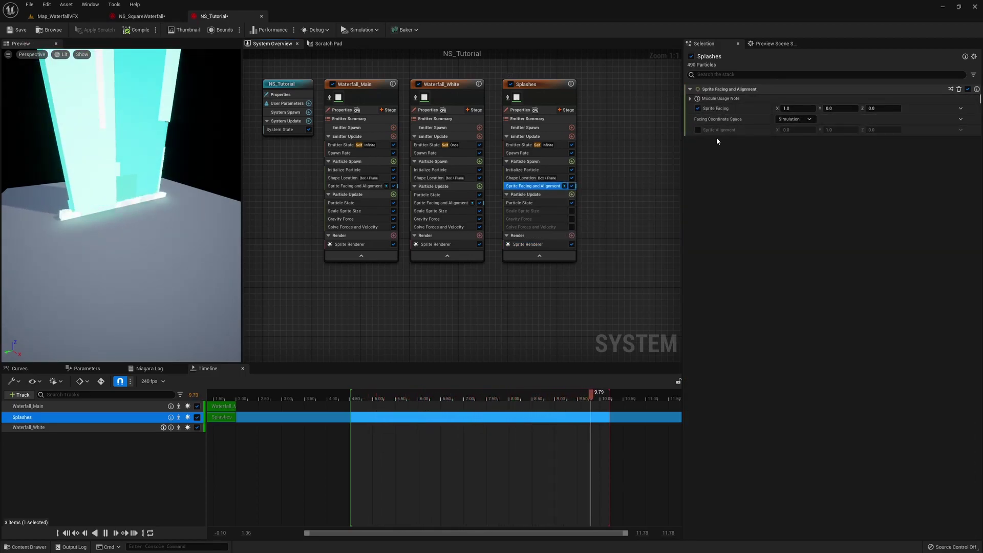
click(712, 131)
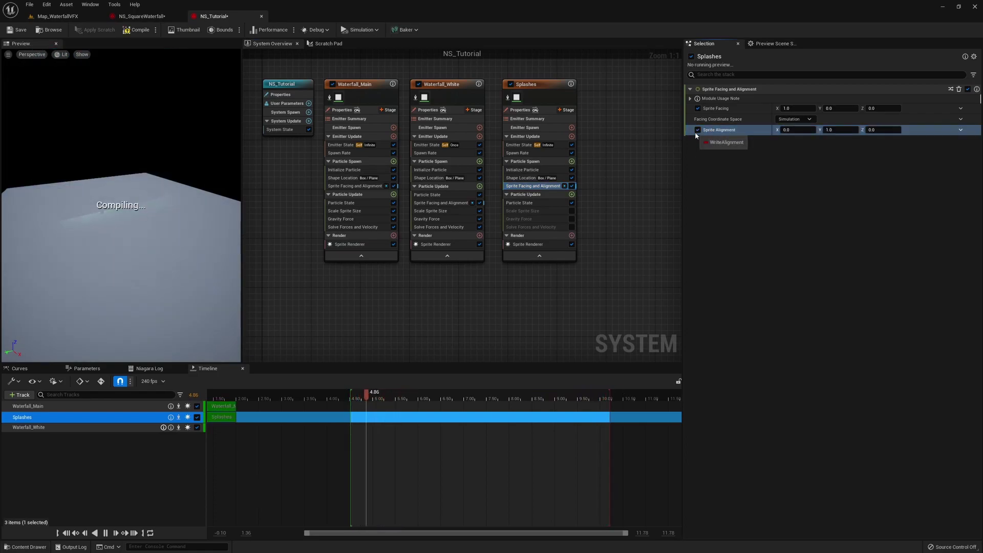
click(696, 131)
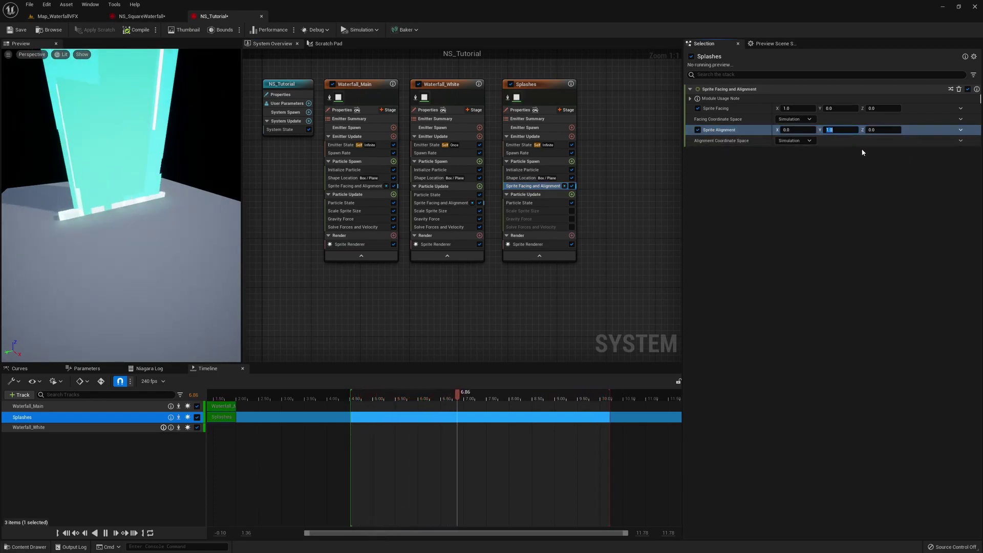
- Set the Splashes emitter's Sprite Alignment vector to 0, 0, 1
text(0)
key(Tab)
text(1)
key(Return)
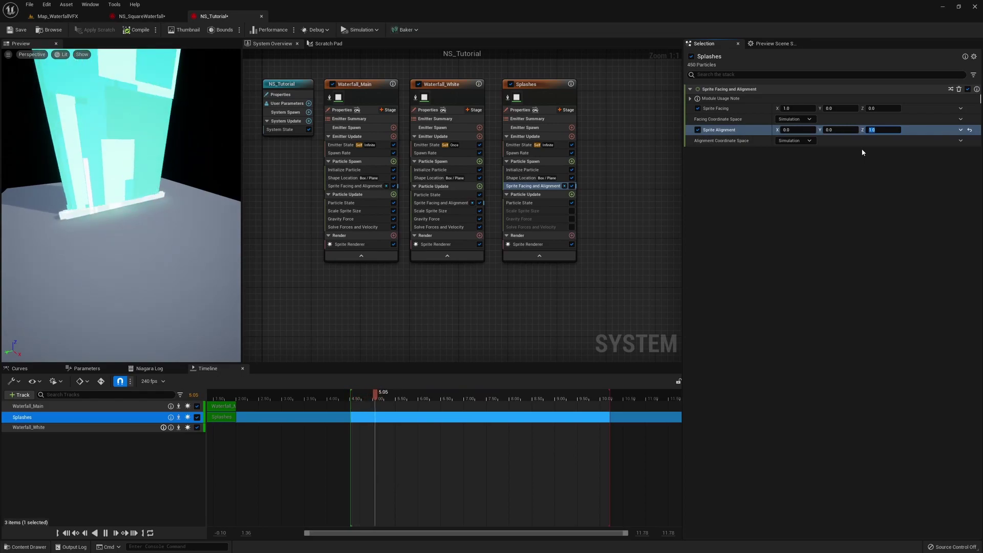
- Hide the floor in the preview scene and try out its environment display
click(520, 211)
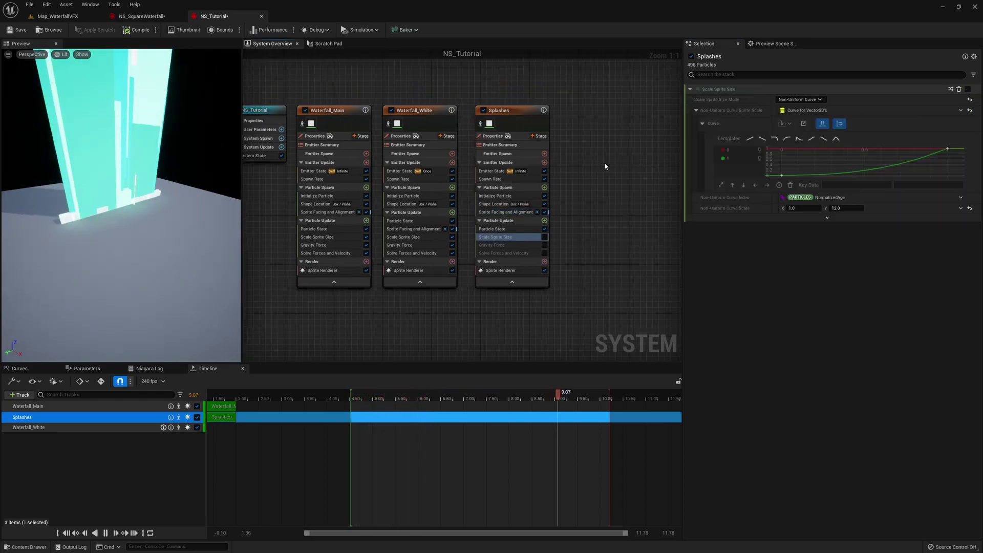
click(774, 44)
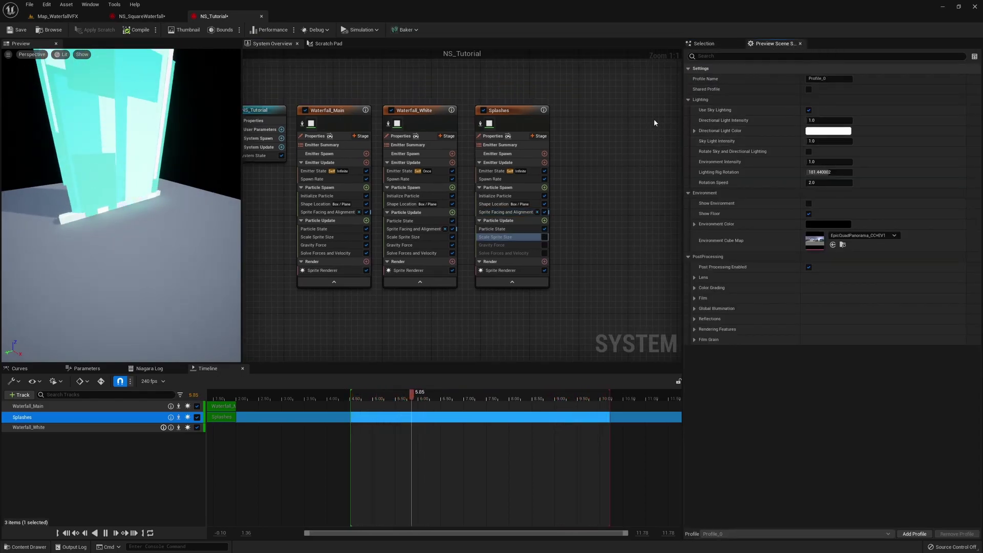
click(808, 214)
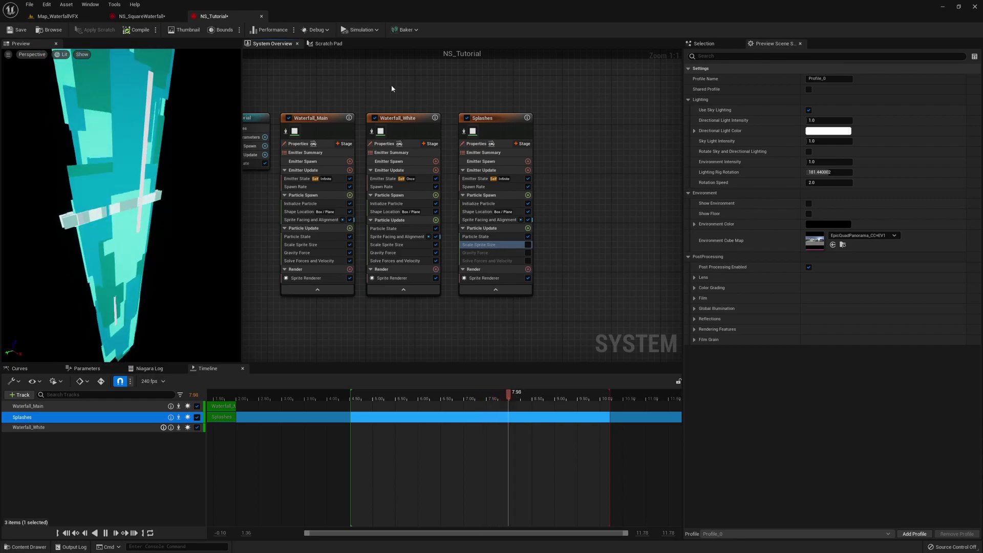
click(90, 4)
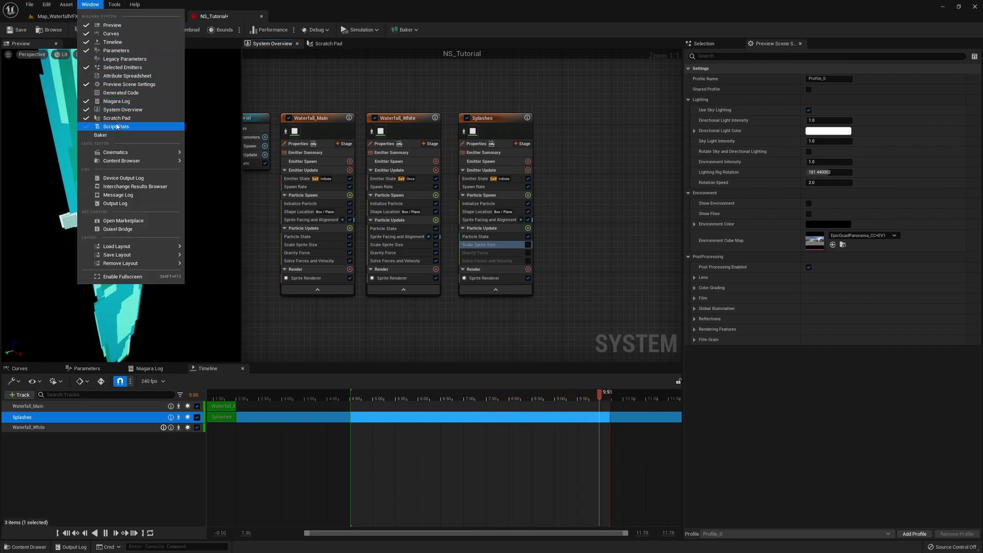
click(521, 92)
click(808, 203)
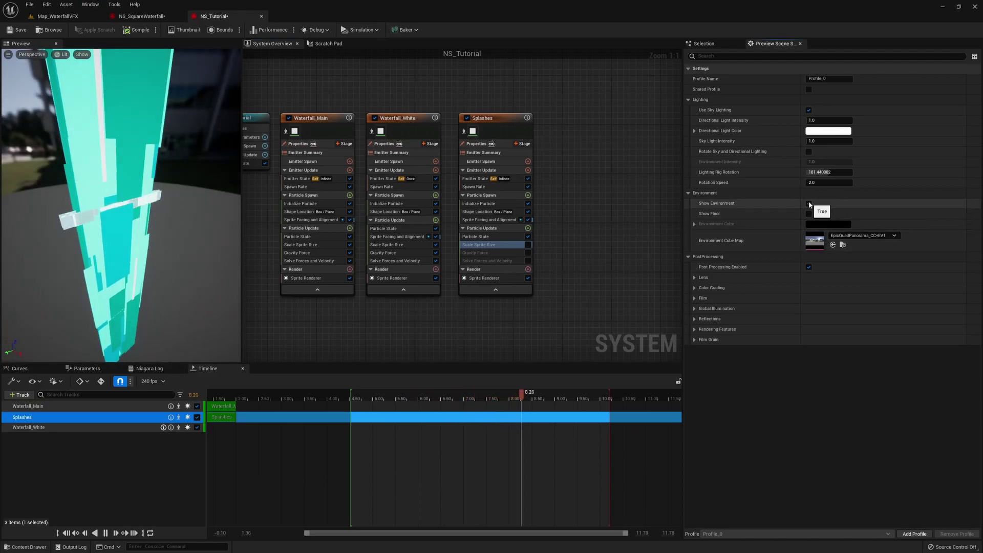
- Enable Scale Sprite Size in the Splashes emitter and apply the quick-rise, slow-fall curve template to its Y curve
click(488, 219)
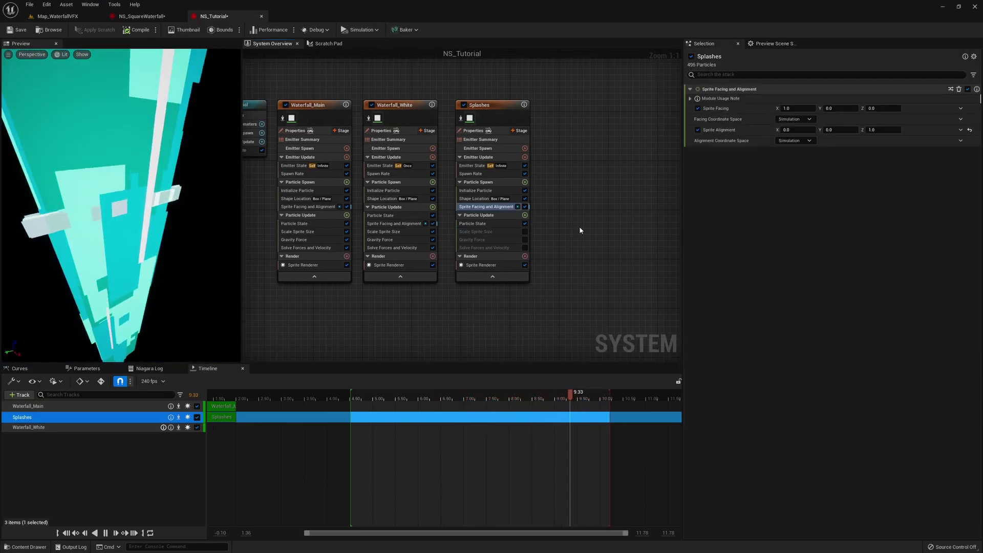
click(513, 232)
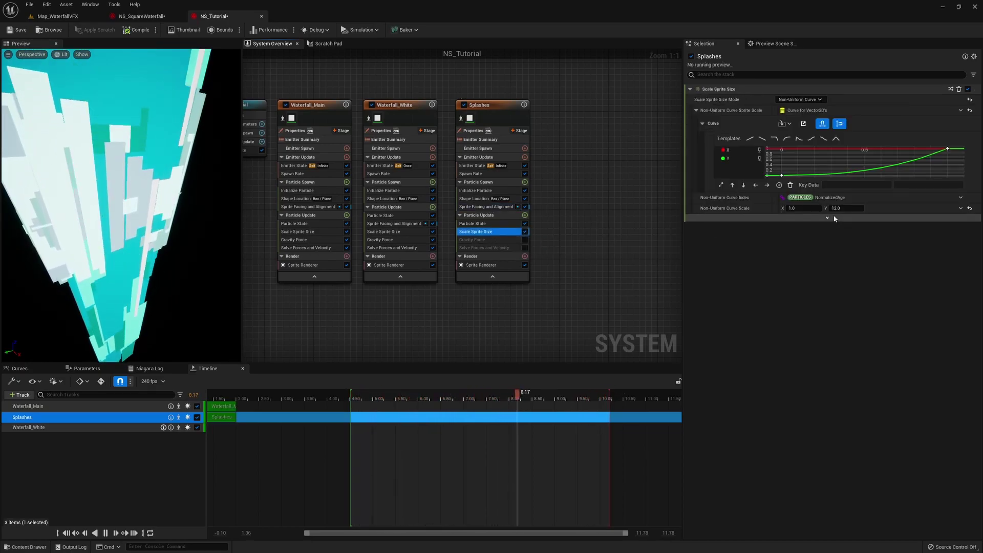
mouse_move(740, 192)
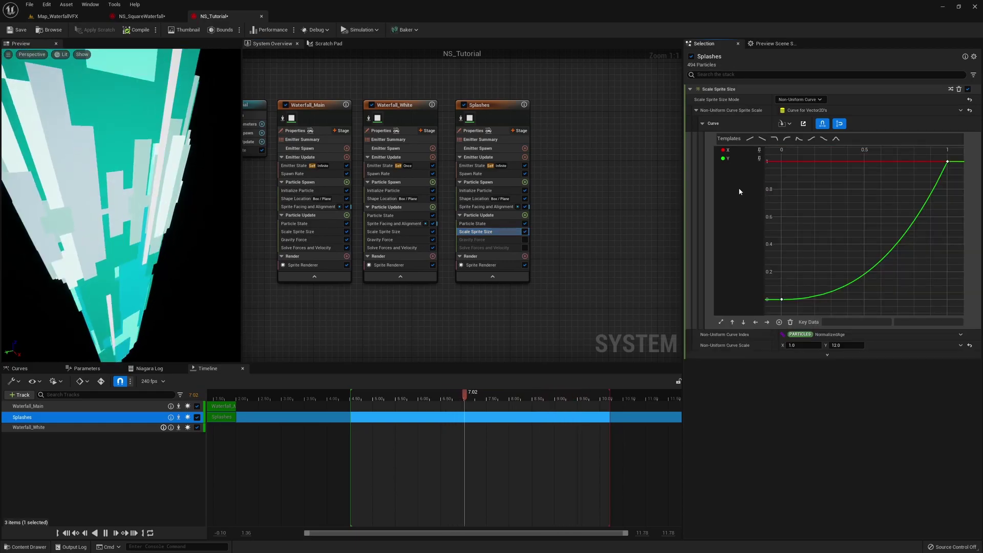
click(735, 159)
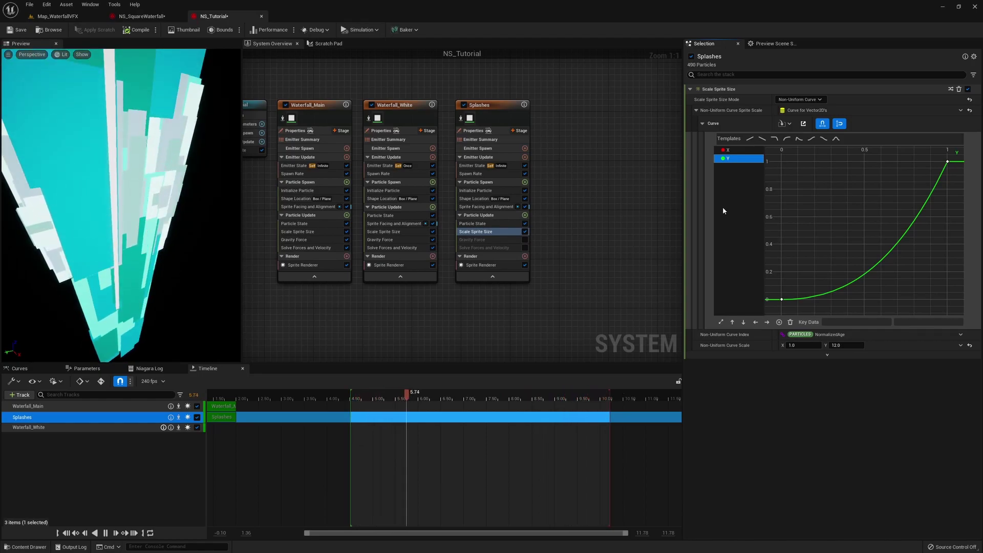
click(835, 139)
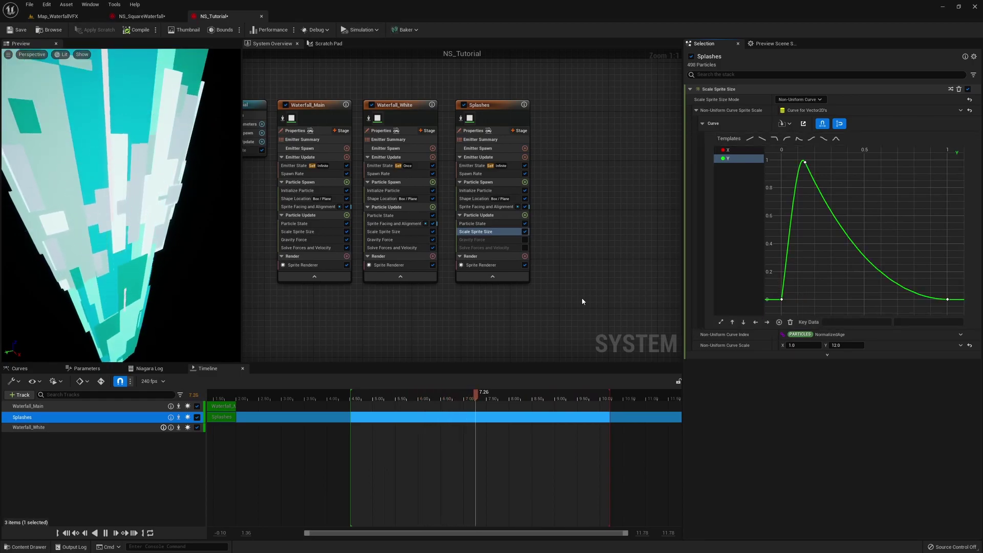
- Isolate the Splashes emitter and set its random particle lifetime to a minimum of 1.0 and a maximum of 1.5
click(461, 118)
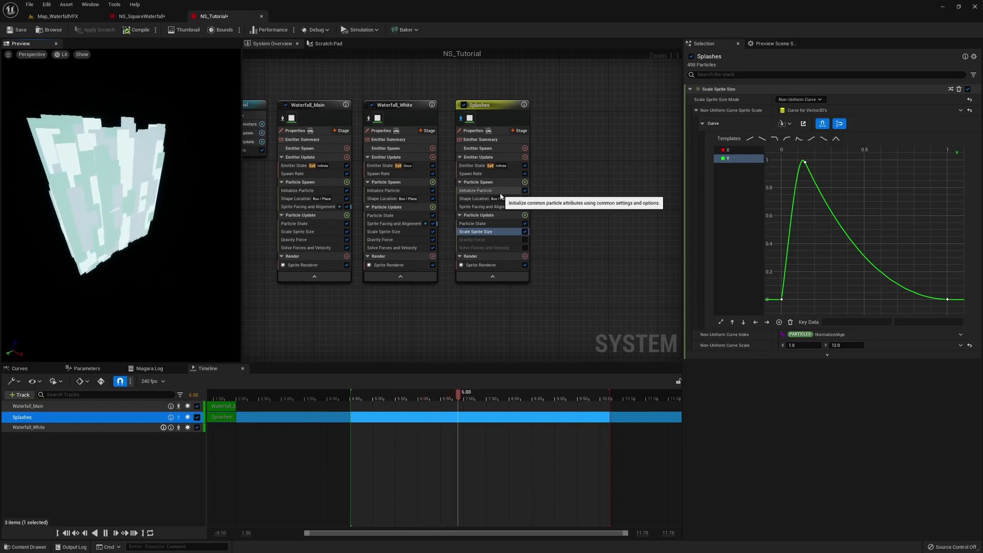
click(478, 191)
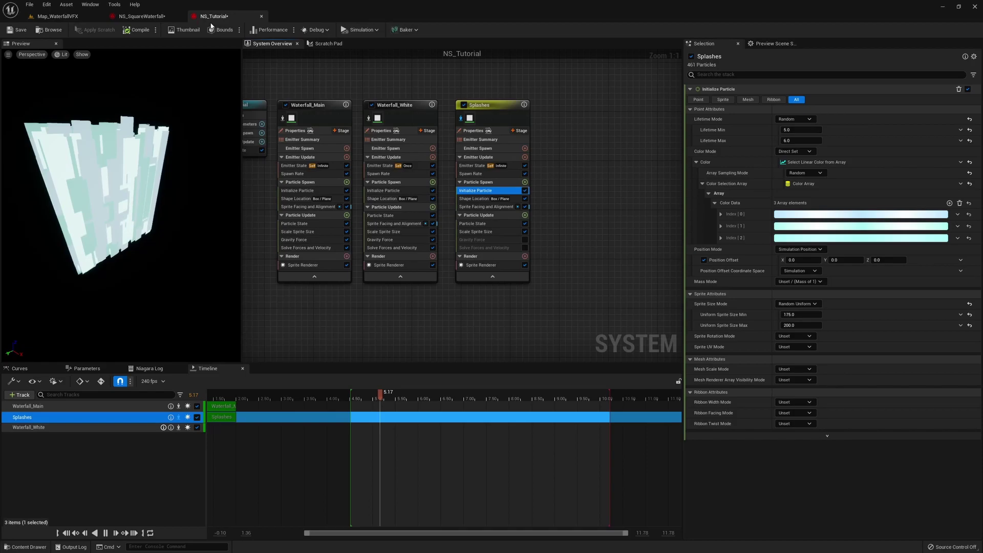
click(801, 130)
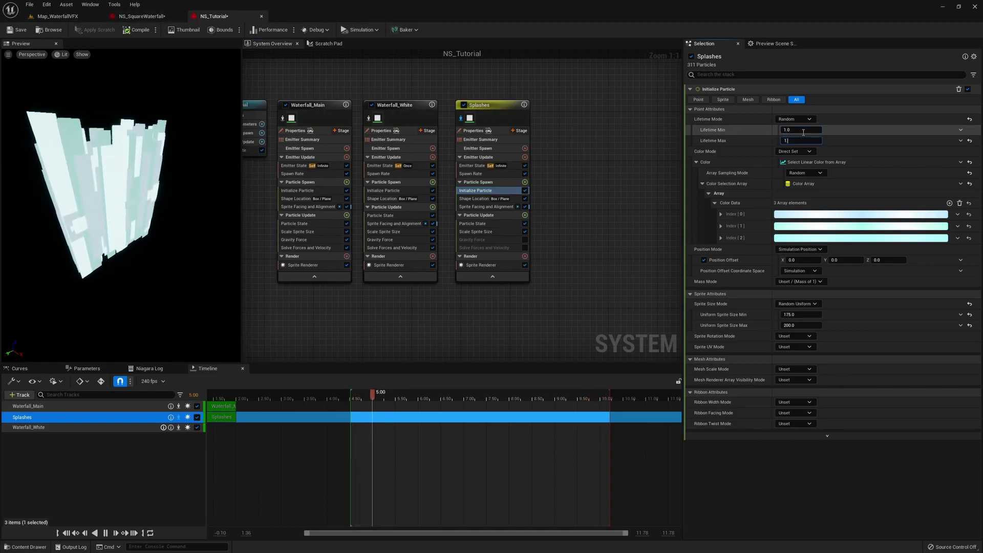
key(Tab)
text(1.5)
key(Return)
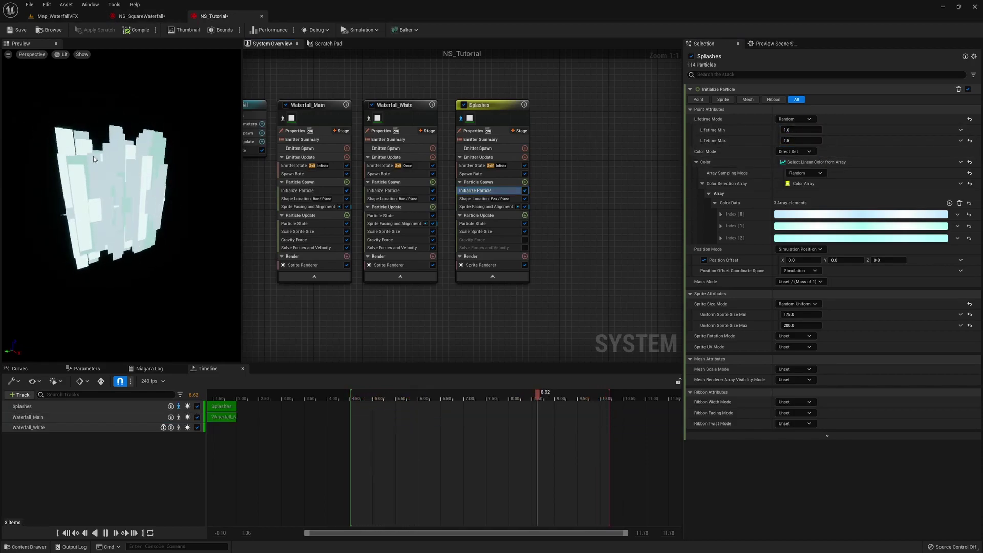
click(464, 116)
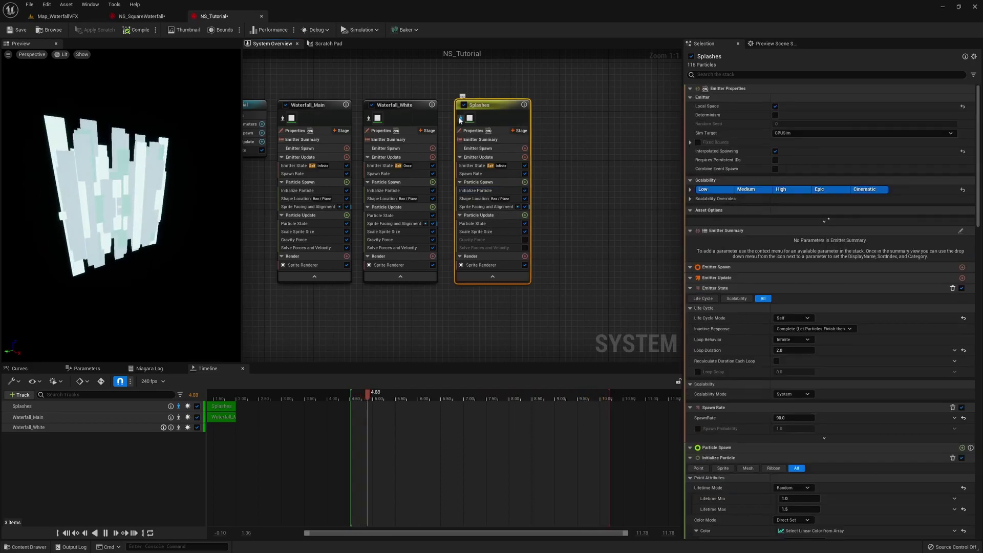
- Reset the Splashes emitter's Non-Uniform Curve Scale and drive it with Make Vector 2D, with X set to 1.0
click(476, 231)
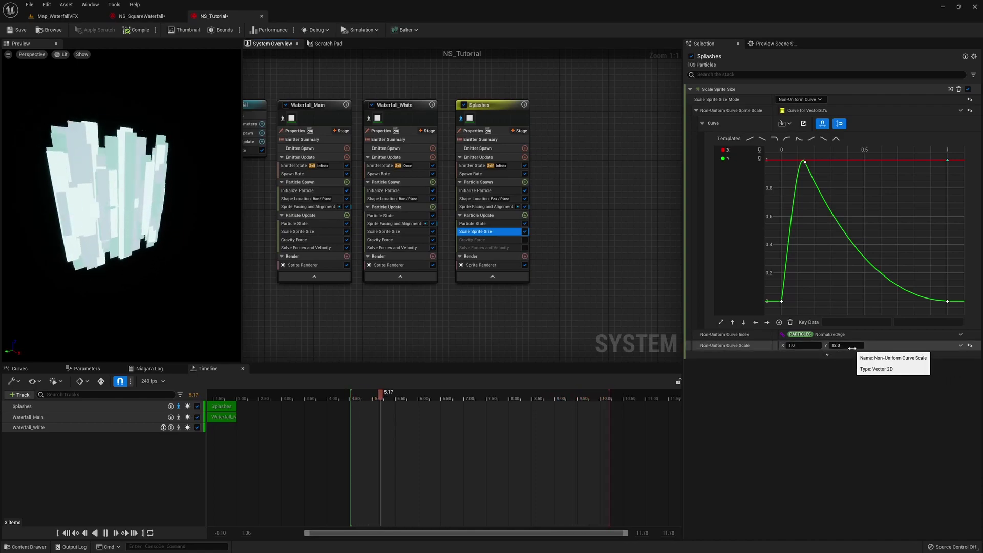
click(969, 345)
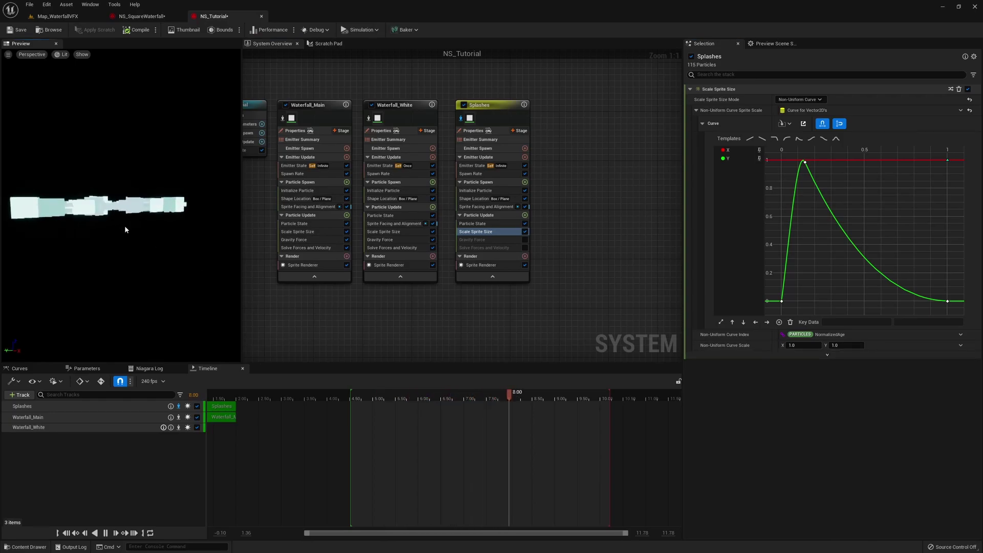
click(960, 345)
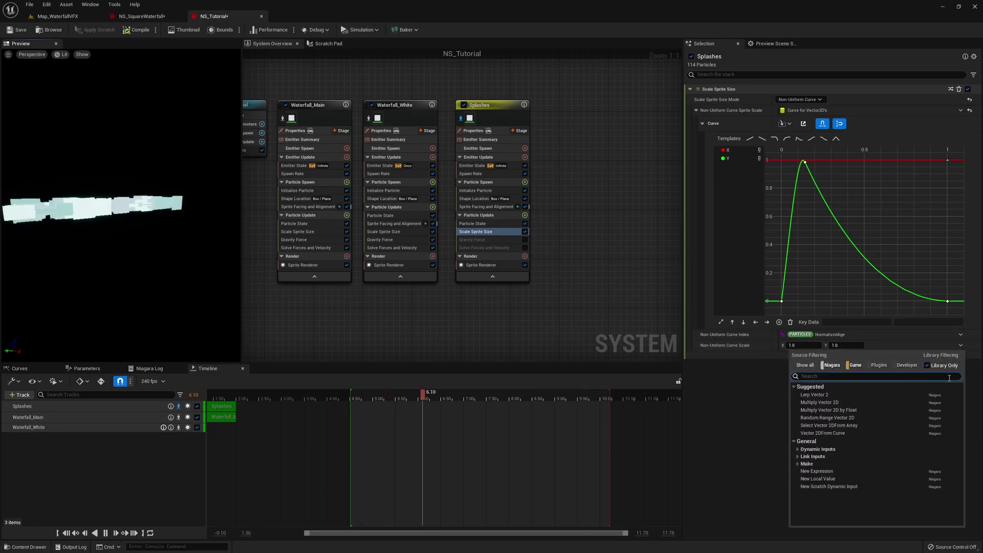
text(make)
key(Return)
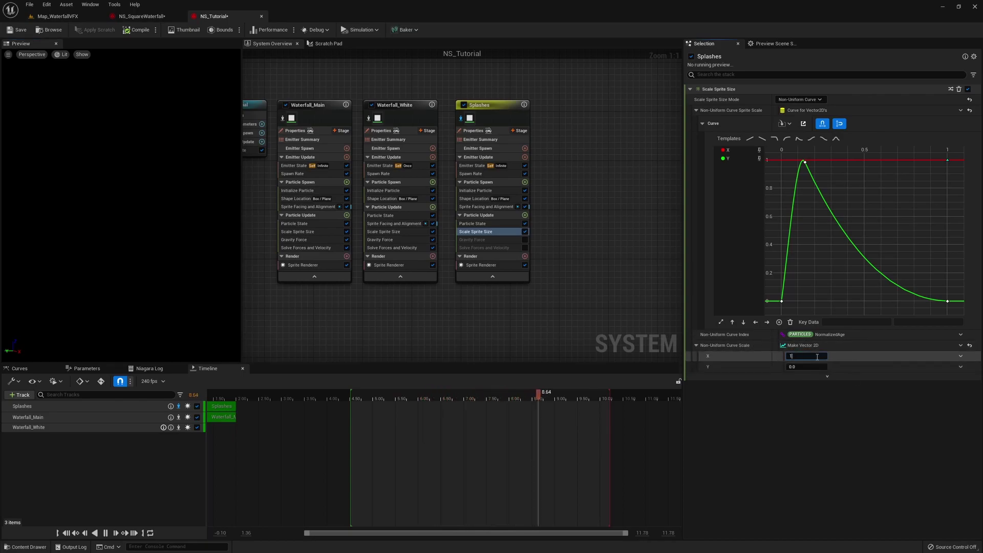
- Drive the curve scale's Y value with a Random Range Float from 5 to 10
click(960, 366)
text(rand)
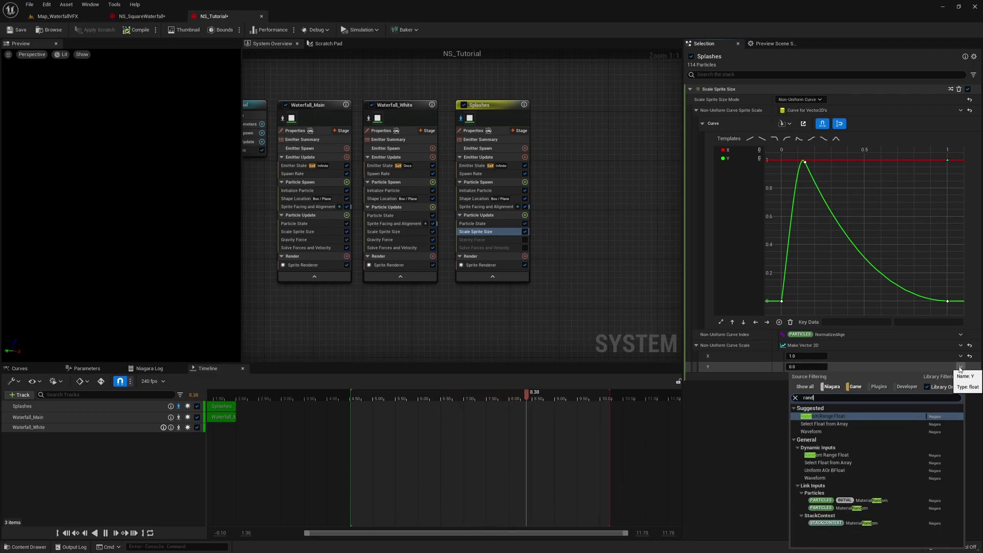
key(Return)
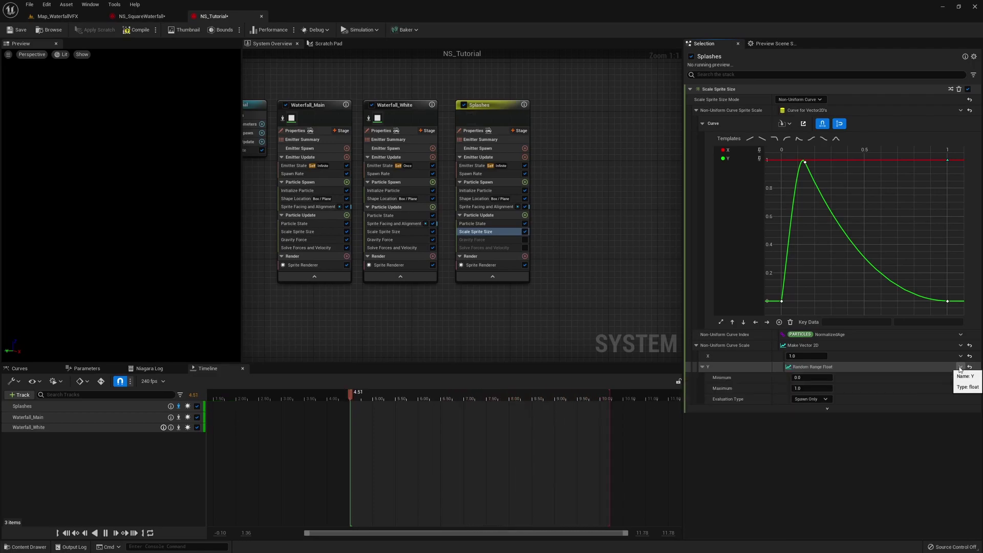
click(812, 377)
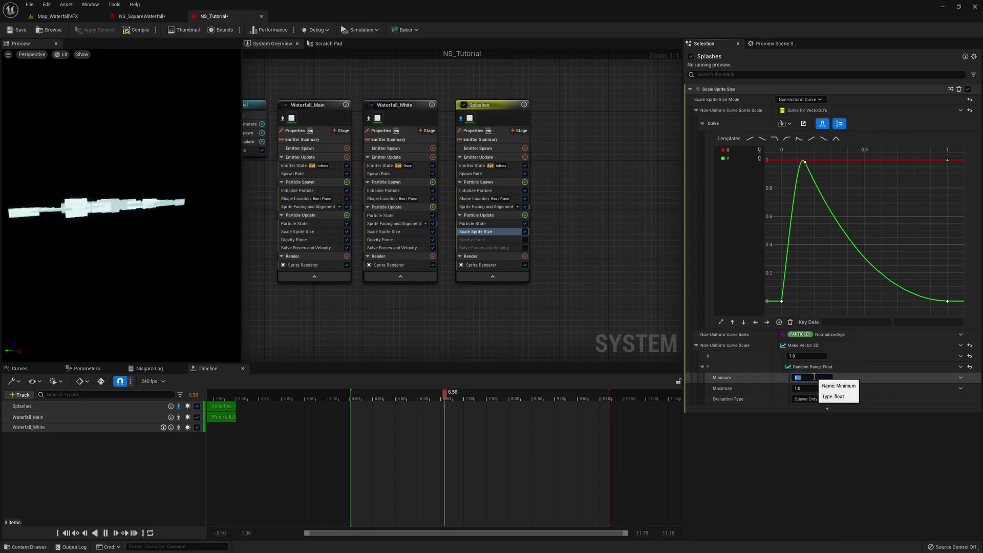
text(5)
key(Tab)
text(10)
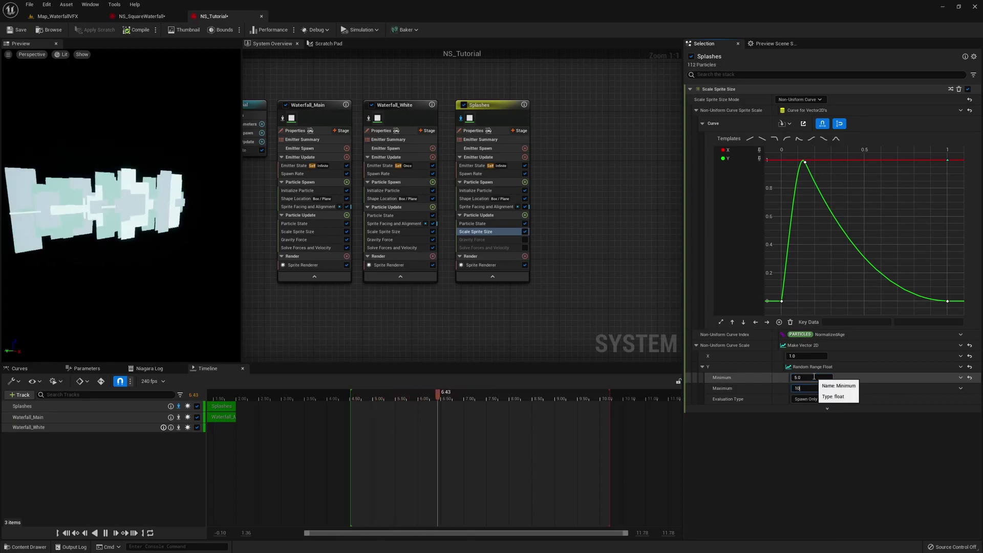
key(Return)
- Set the Splashes emitter's spawn rate to 15
scroll(533, 302, down, 3)
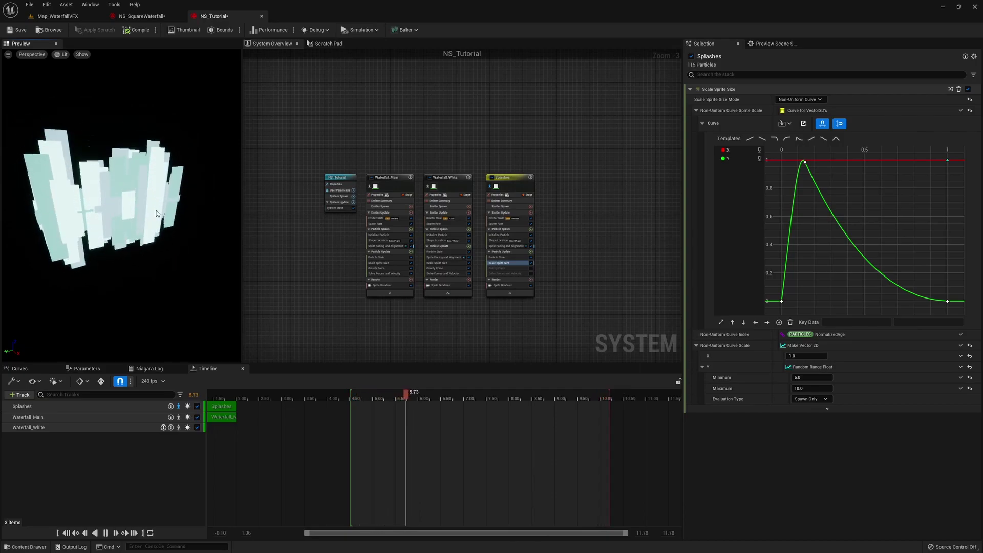
click(511, 224)
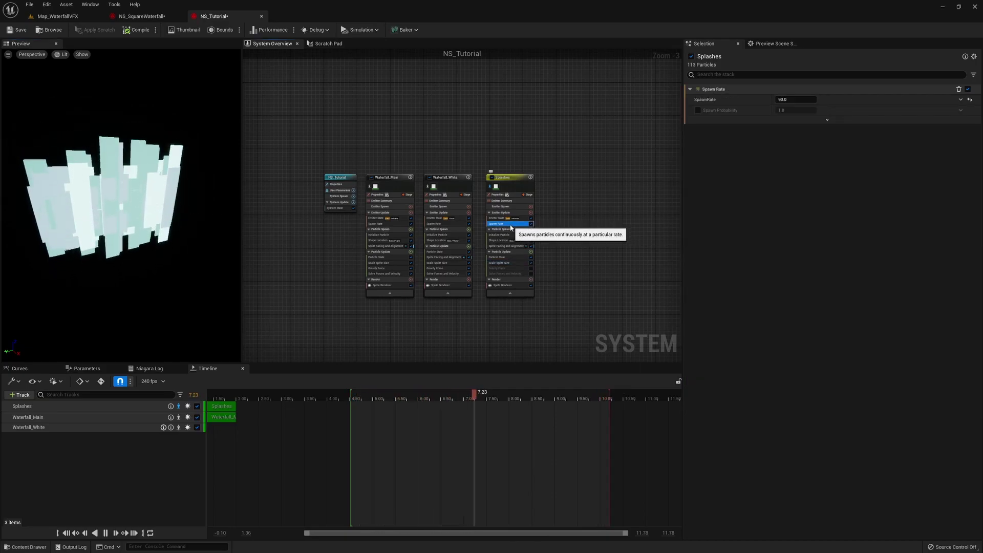
click(808, 100)
text(15)
key(Return)
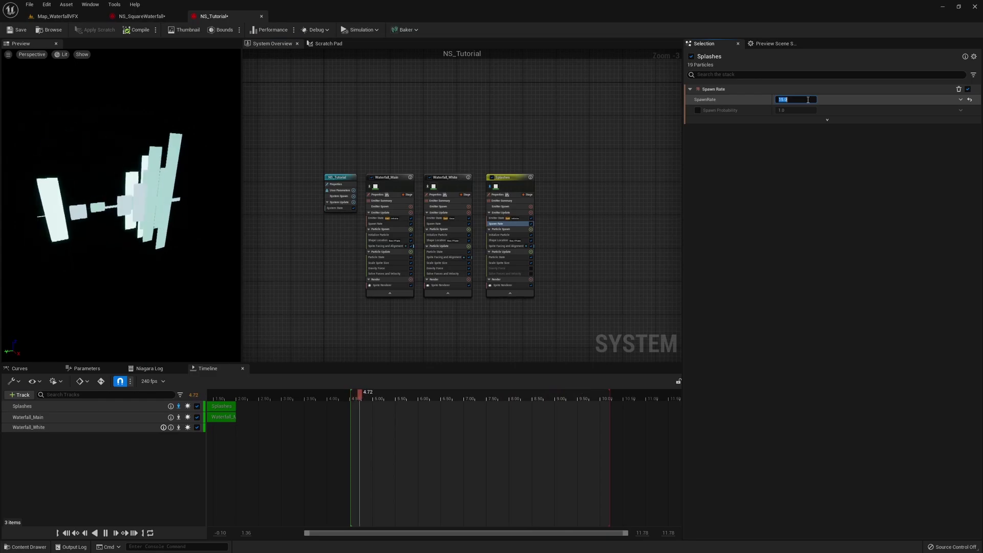
- Make the three colors in the Splashes emitter's color array more saturated blue and cyan
scroll(539, 281, up, 4)
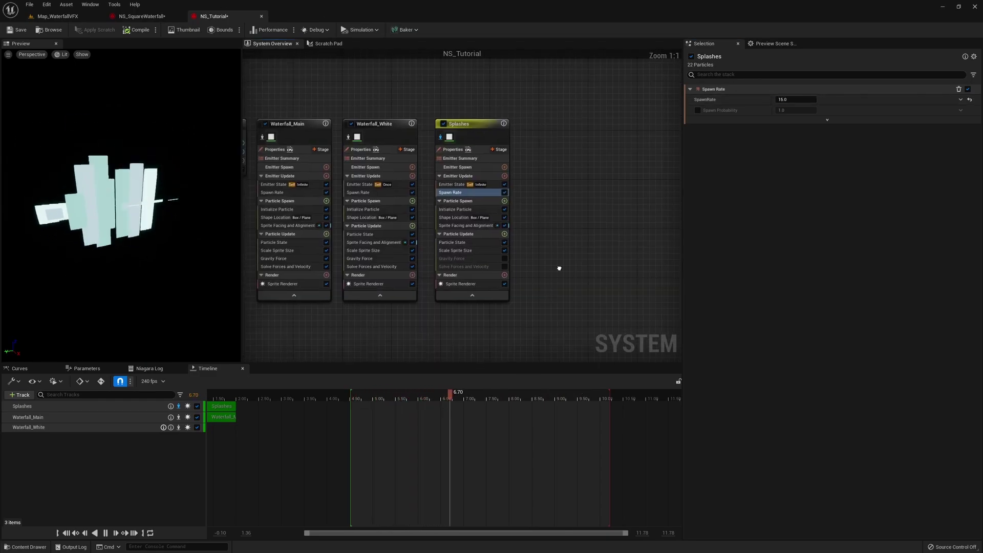
click(463, 210)
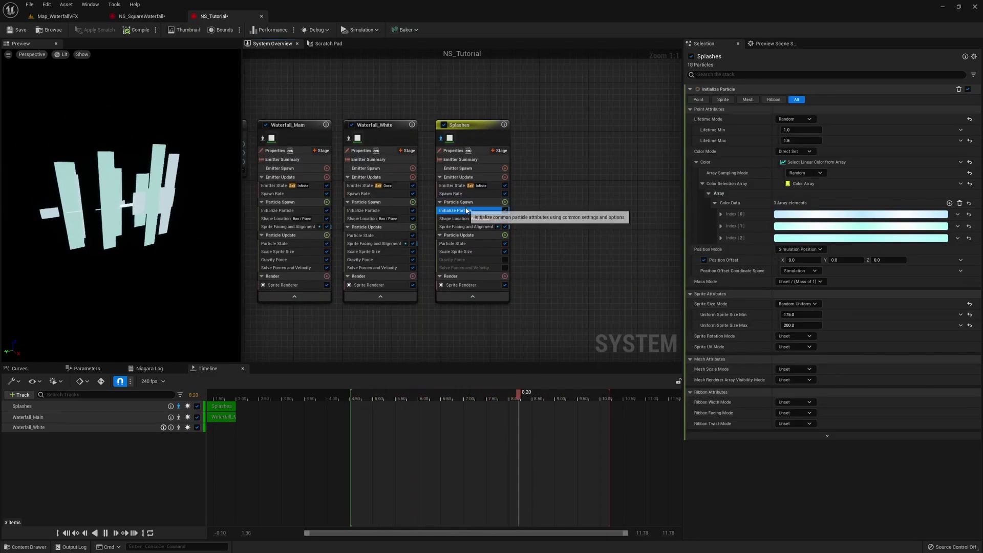
click(802, 214)
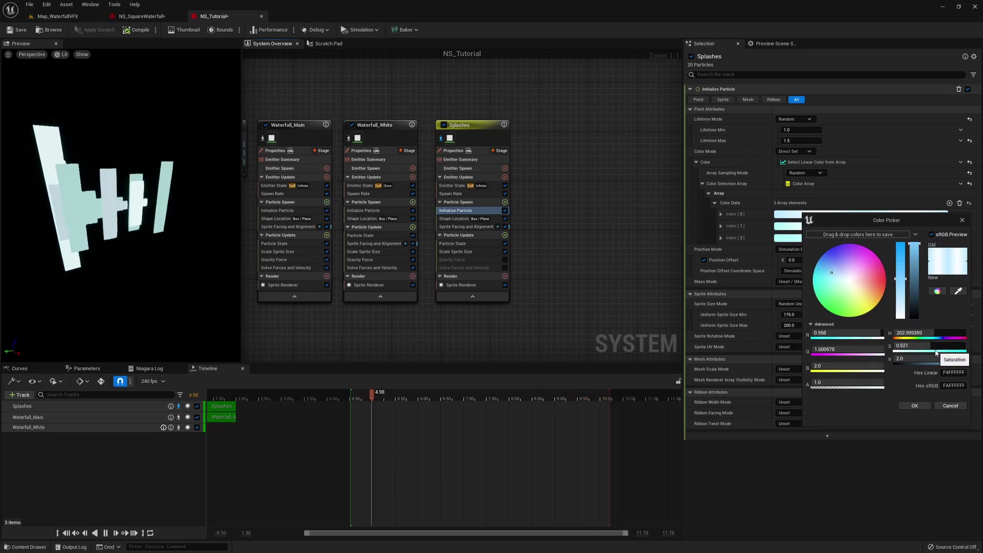
drag(957, 350, 957, 378)
click(914, 406)
click(839, 226)
click(914, 417)
click(859, 237)
click(904, 433)
click(859, 214)
drag(811, 348, 798, 347)
click(768, 406)
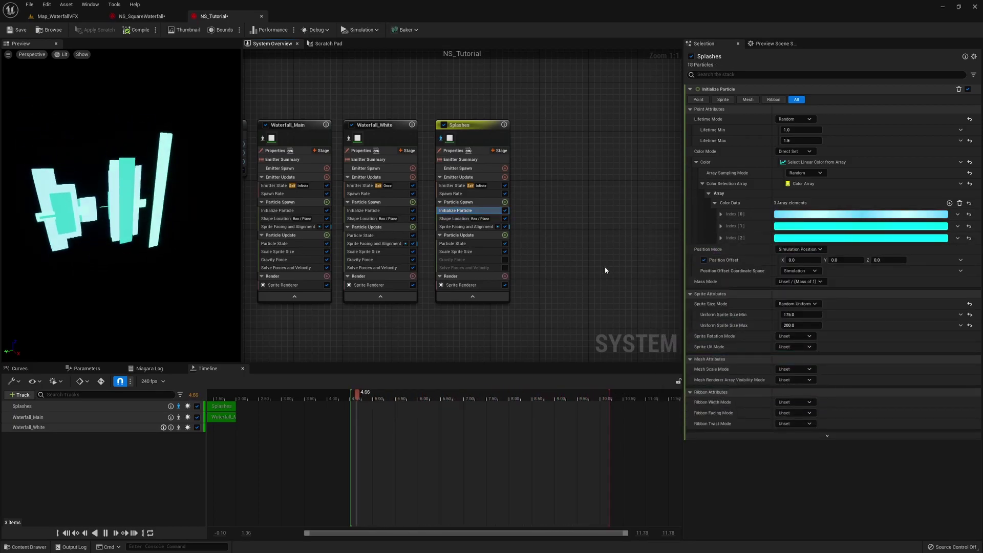
- Compare the splashes with the Splashes_Up emitter in the NS_SquareWaterfall system and return to NS_Tutorial
right_drag(597, 258, 596, 250)
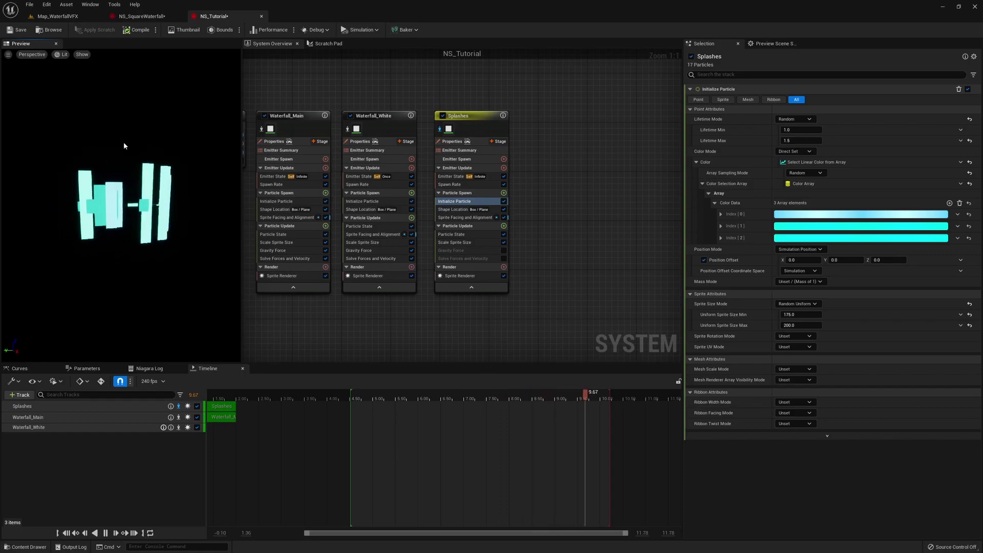
click(137, 17)
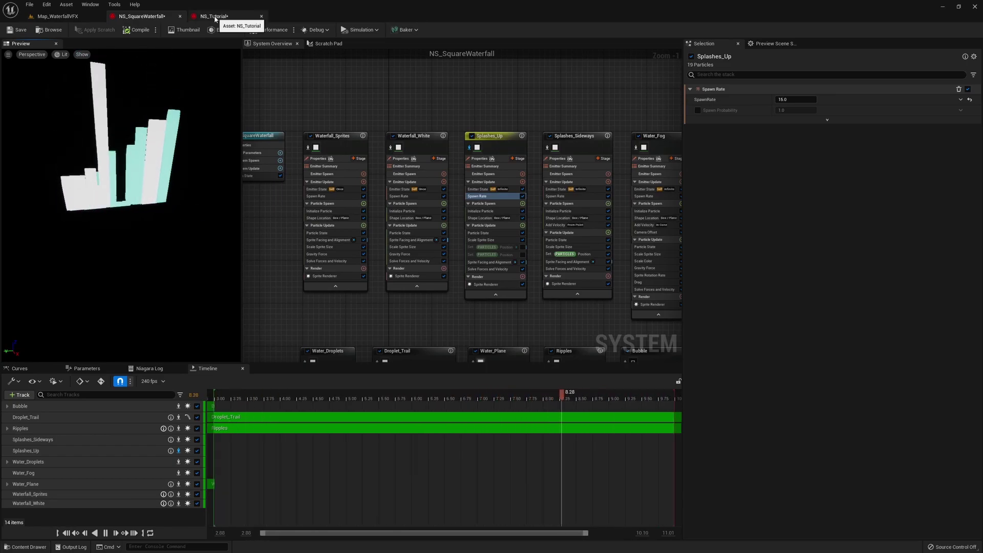
click(215, 17)
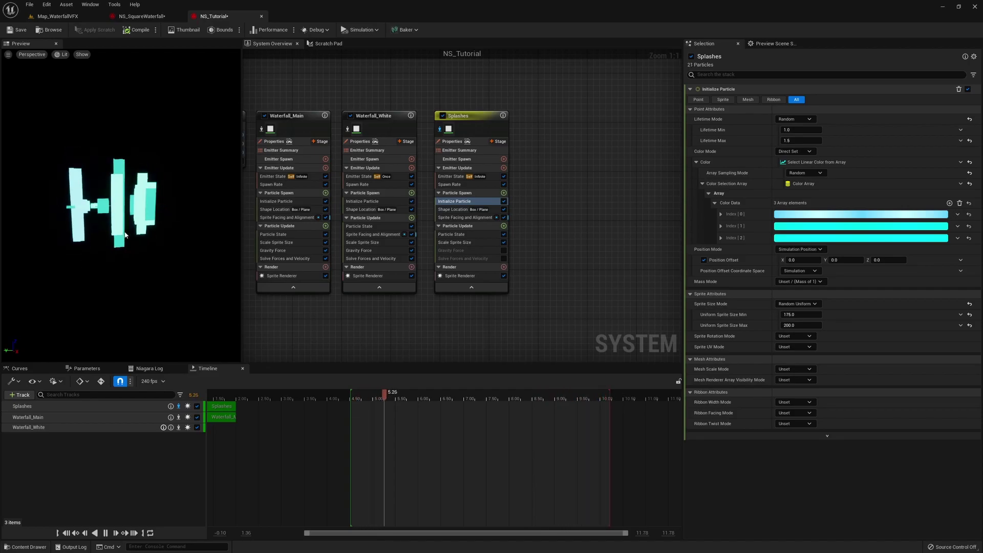
- Set the Y value of the Splashes sprite renderer's Default Pivot in UV Space to 1.0
click(463, 276)
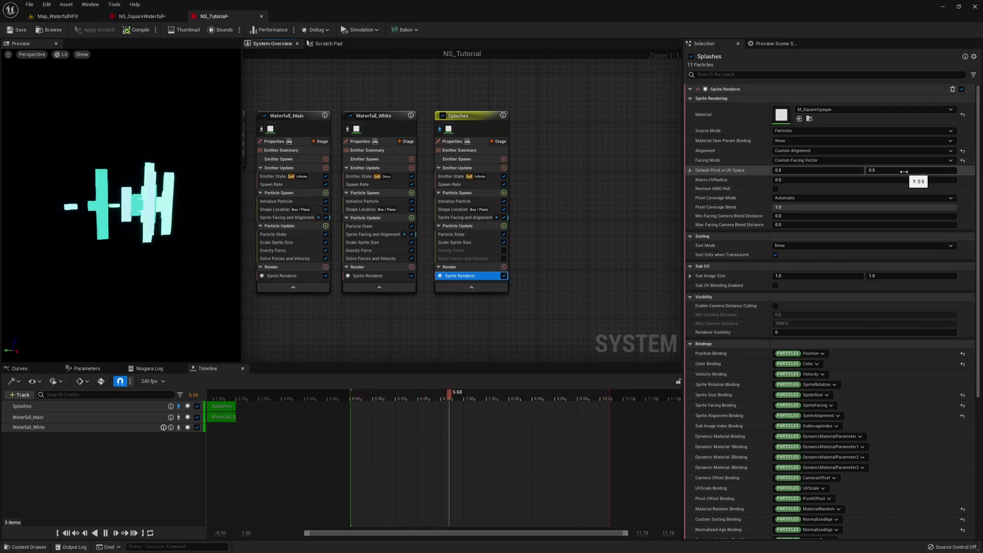
click(899, 172)
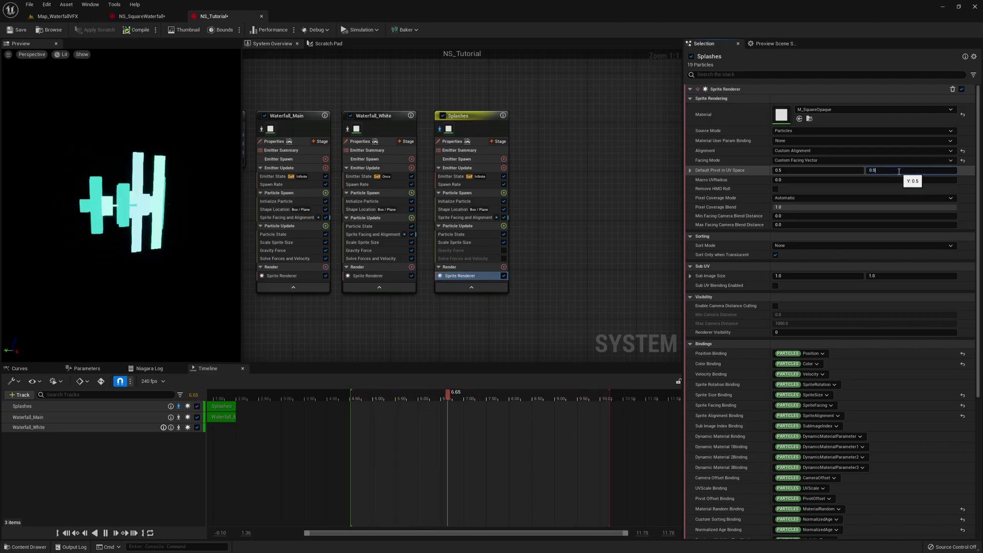
click(891, 172)
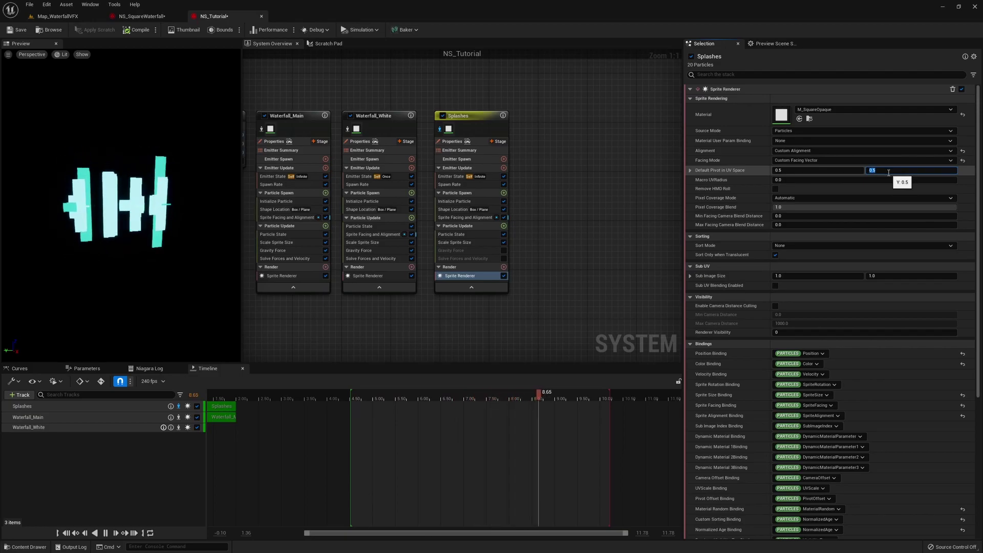
key(BackSpace)
key(BackSpace)
key(BackSpace)
text(1)
key(Return)
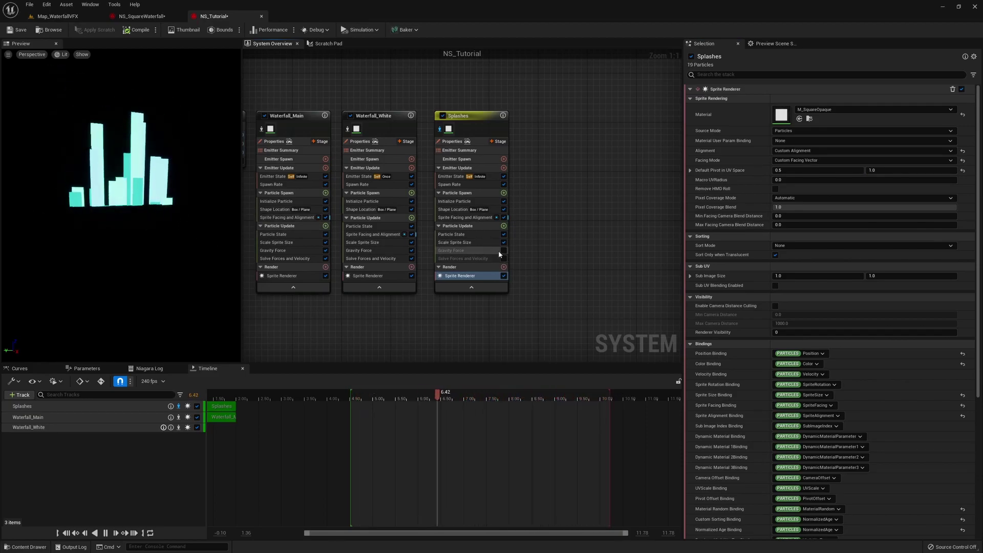
- Raise the end key of the X curve in the Splashes emitter's Scale Sprite Size module to about 1.45
click(476, 242)
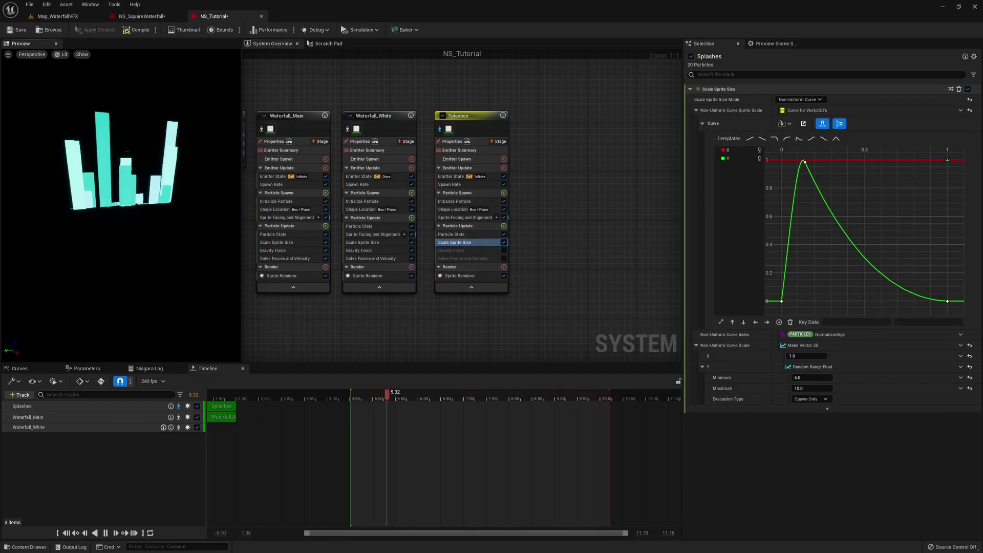
click(727, 150)
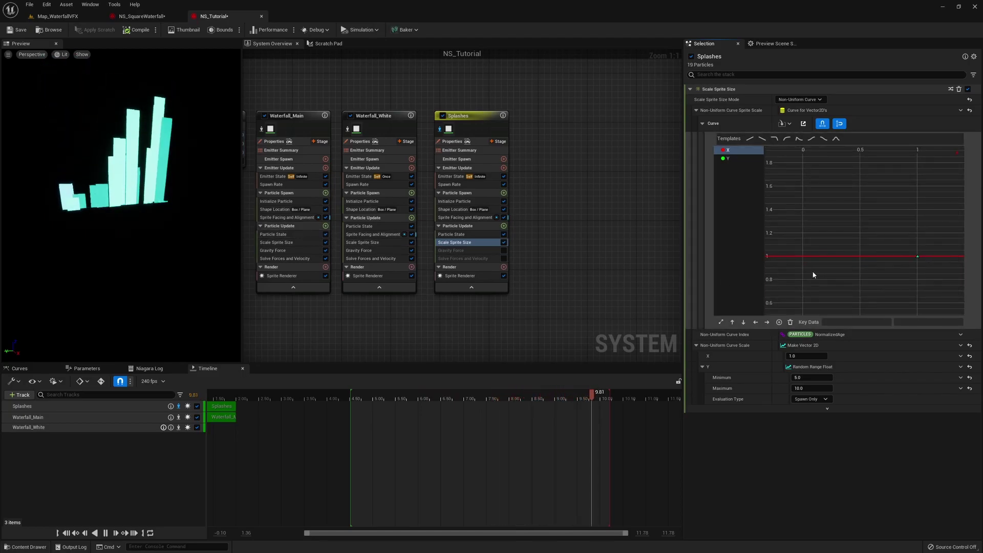
middle_click(802, 257)
drag(907, 258, 906, 210)
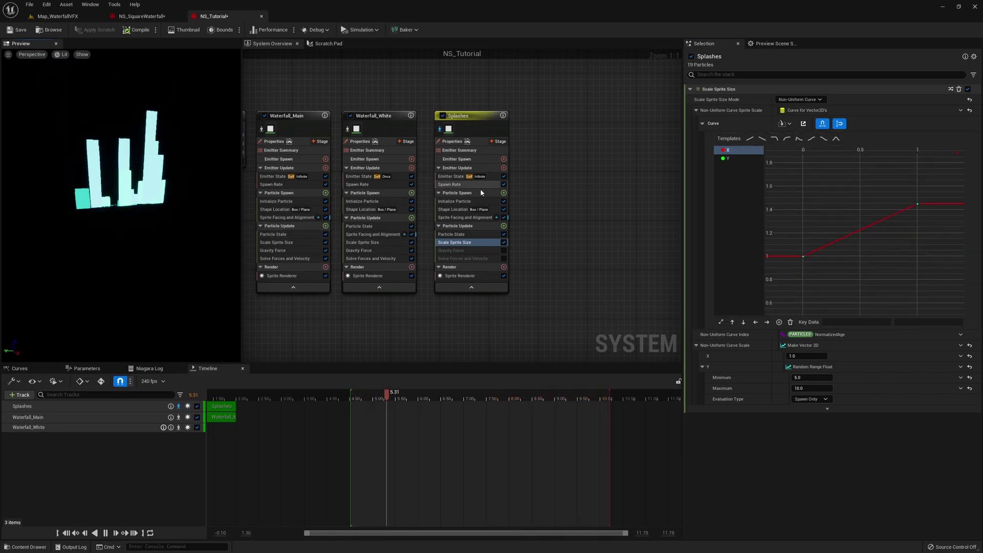
- Set the Splashes particles' random lifetime to a minimum of 1.5 and a maximum of 2.0
click(460, 201)
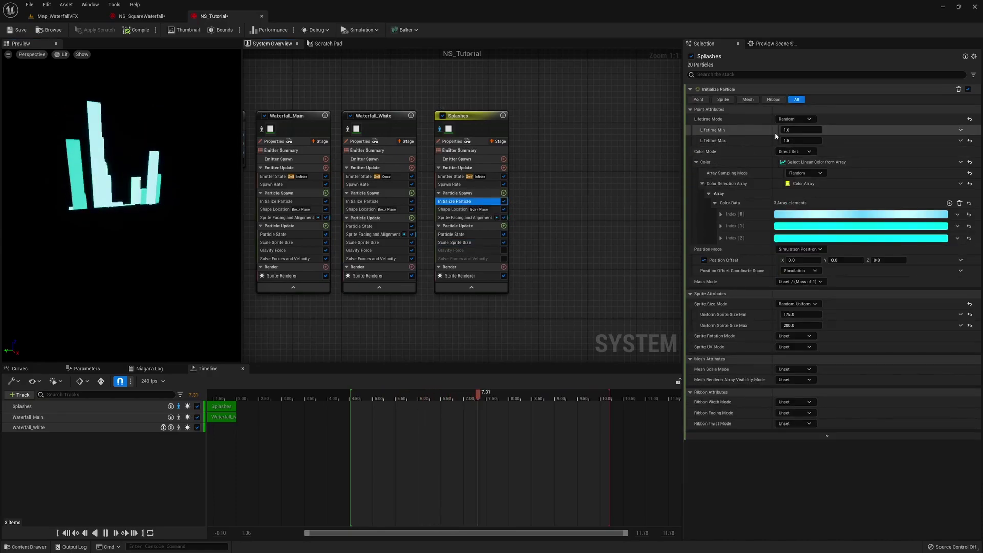
click(580, 260)
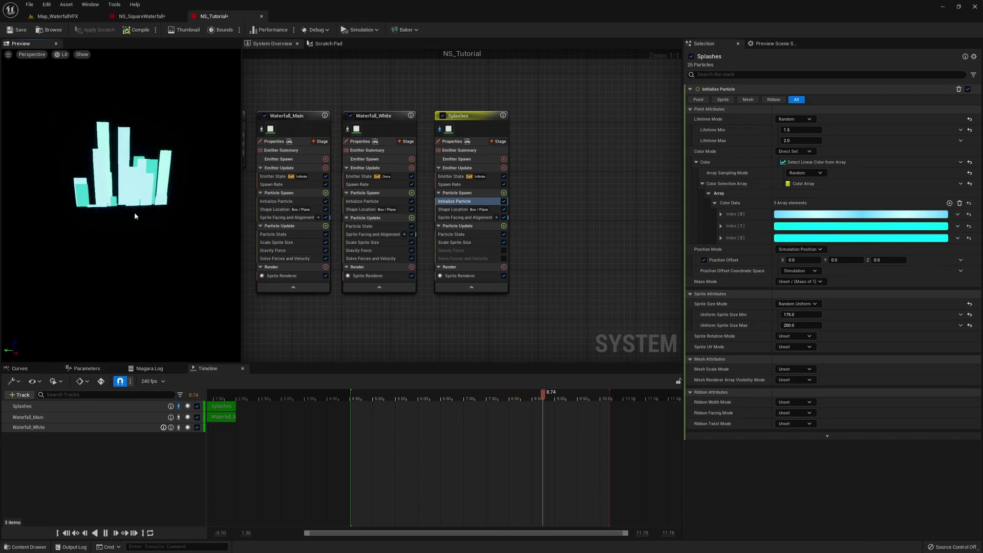
drag(137, 209, 149, 207)
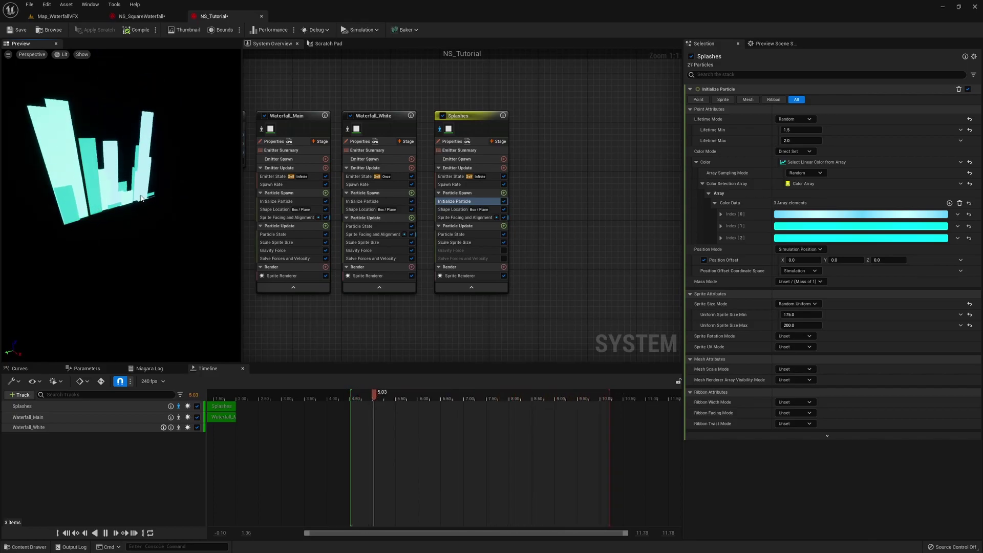
- Review the Y scale curve of the Splashes emitter, preview all emitters together without isolation, and compare with the NS_SquareWaterfall system
click(468, 242)
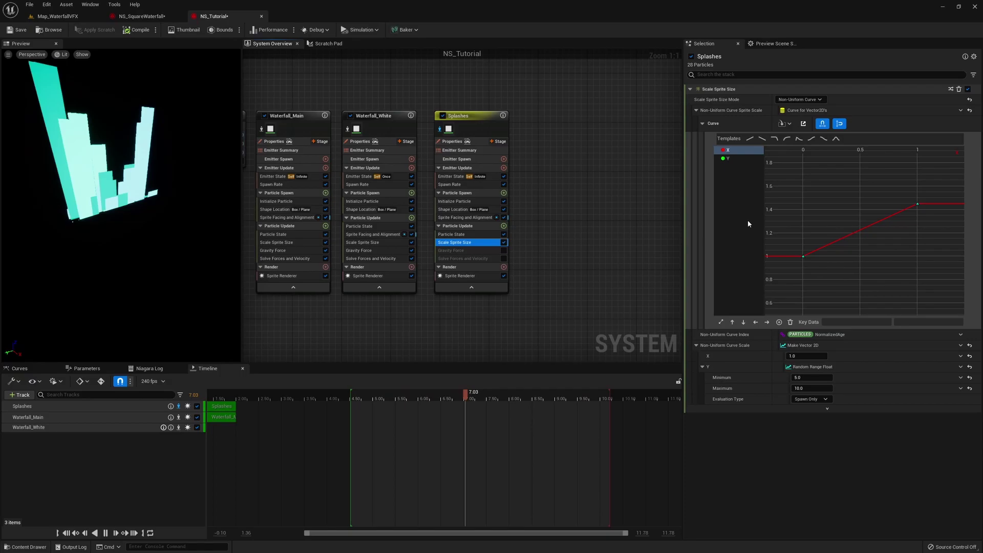
click(731, 160)
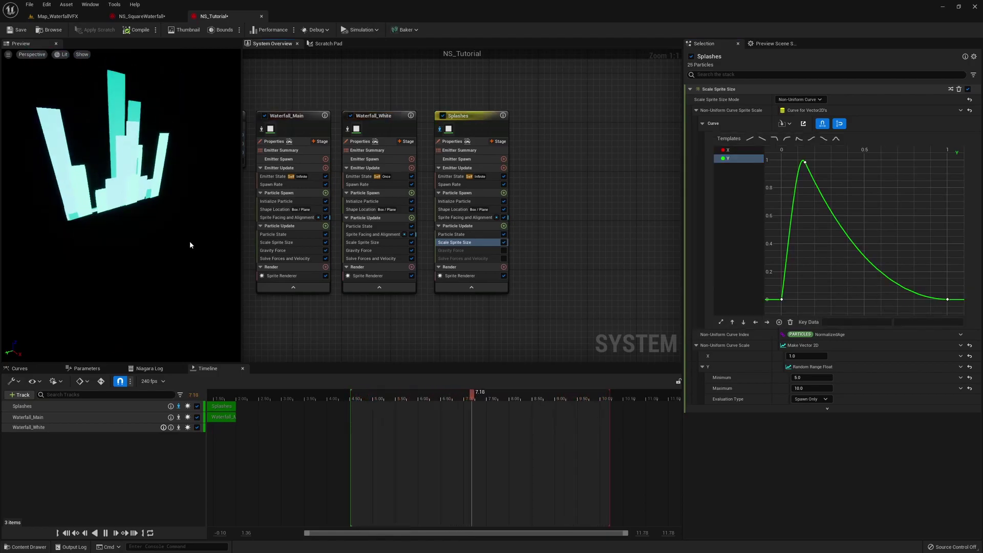
click(439, 129)
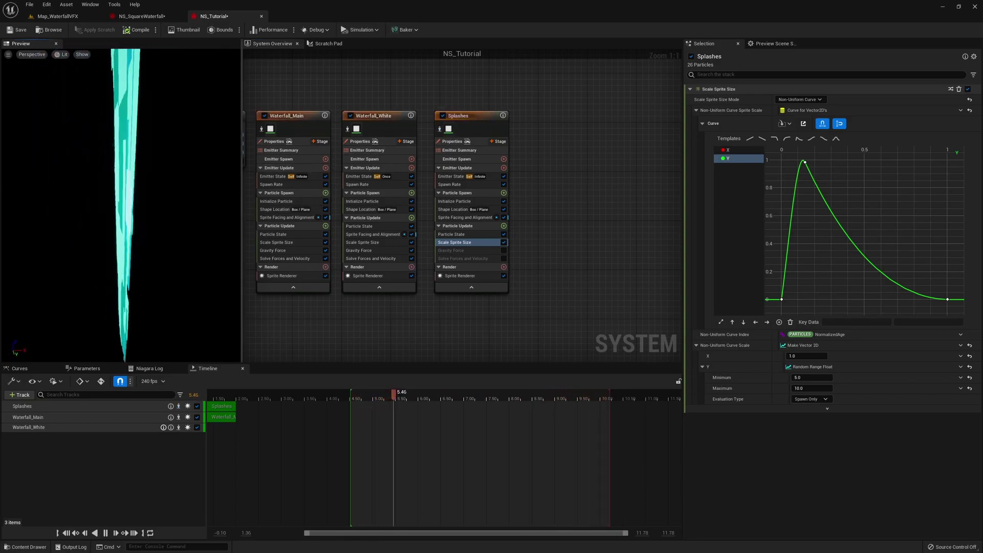
scroll(133, 248, up, 3)
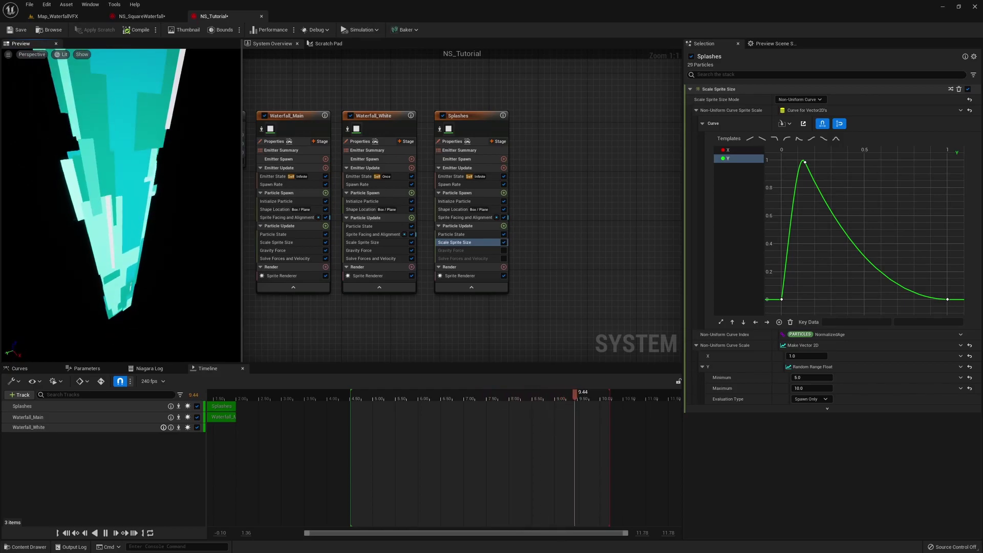
click(142, 16)
click(488, 136)
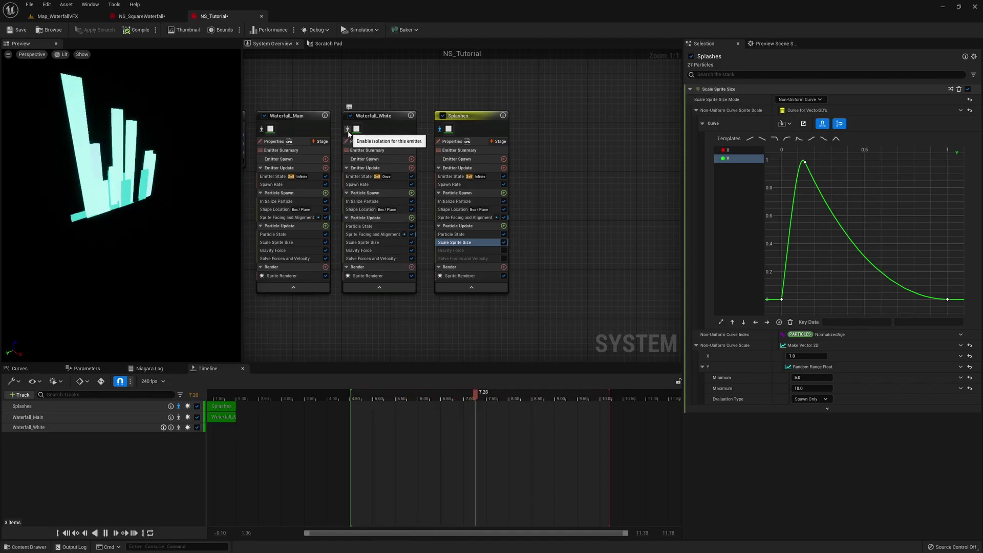
- Show parameter reads and writes for Waterfall_Main's Gravity Force module and examine both expanded lists
click(281, 249)
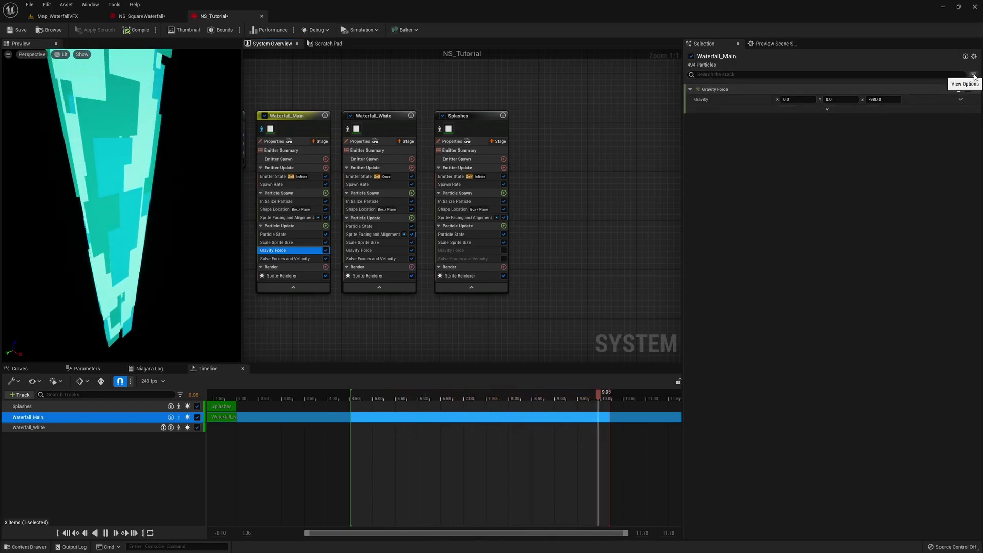
click(276, 242)
click(284, 259)
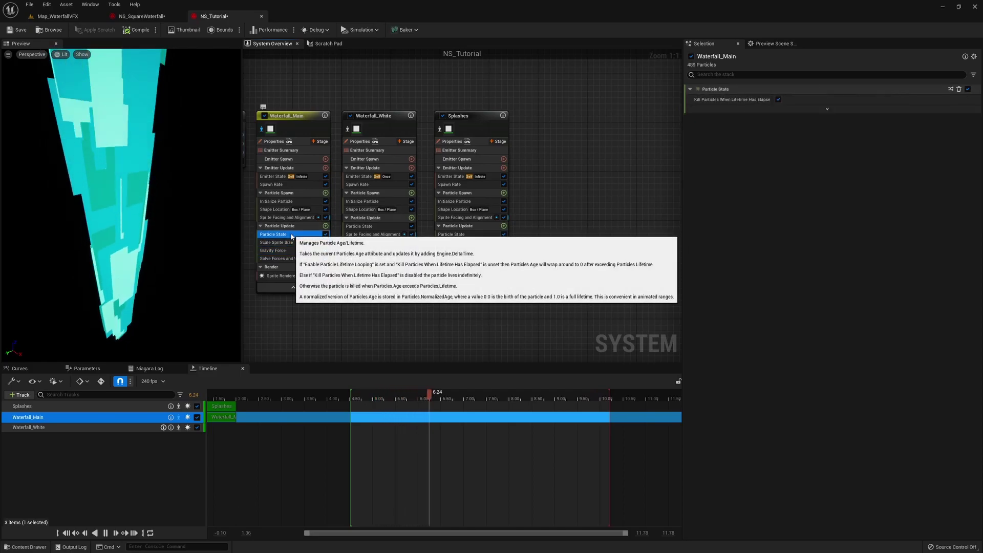
click(274, 251)
click(973, 75)
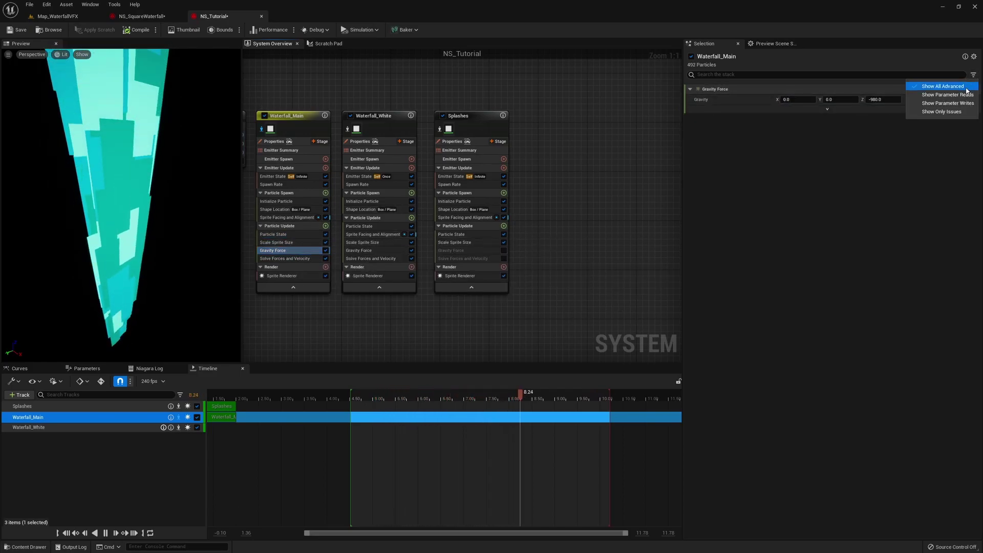
click(935, 98)
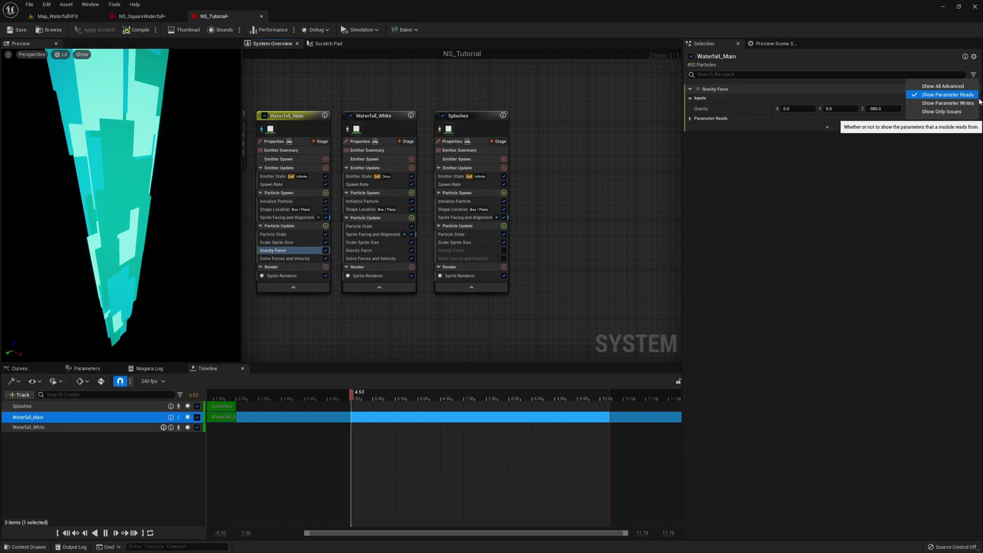
click(950, 103)
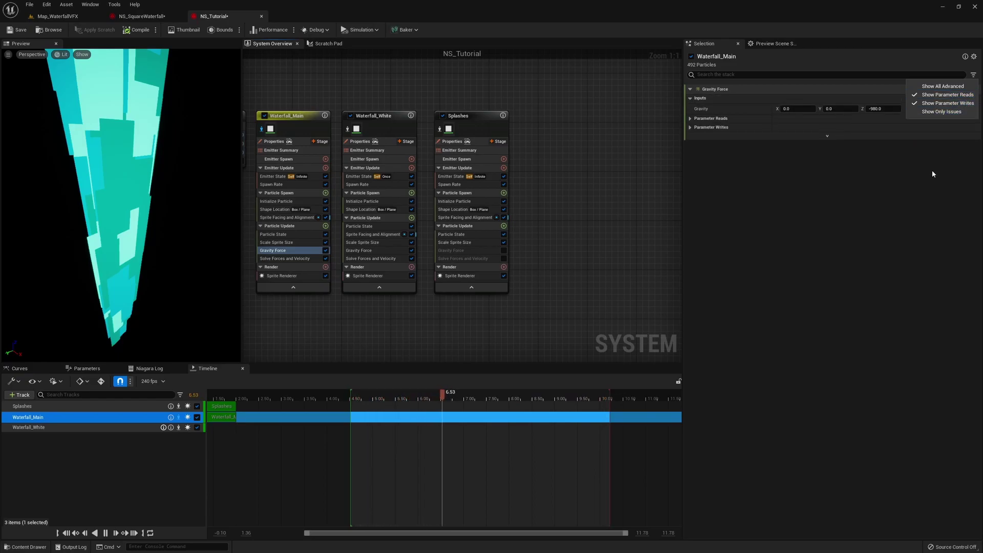
click(932, 174)
click(711, 118)
click(767, 189)
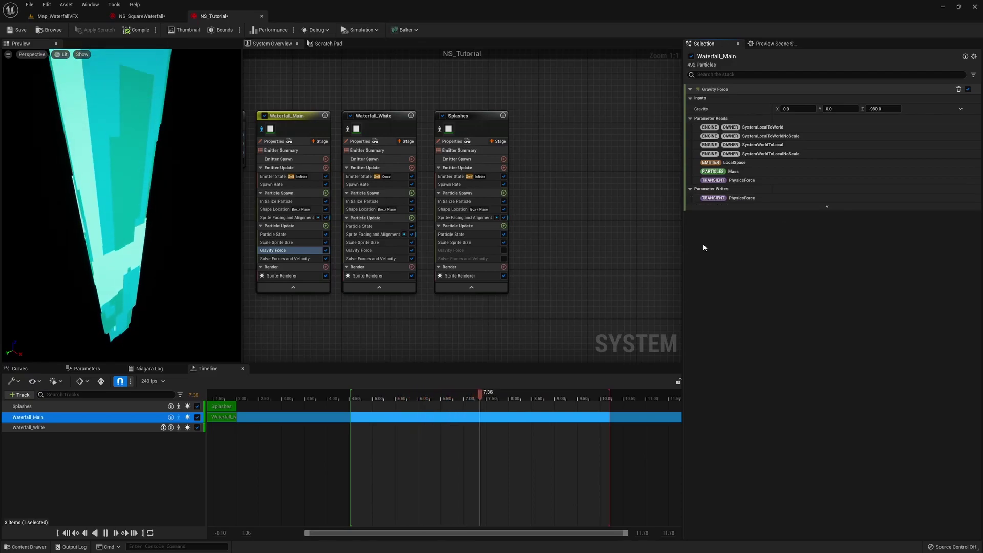
- Examine the parameter reads and writes of Waterfall_Main's Solve Forces and Velocity module
click(299, 266)
click(295, 258)
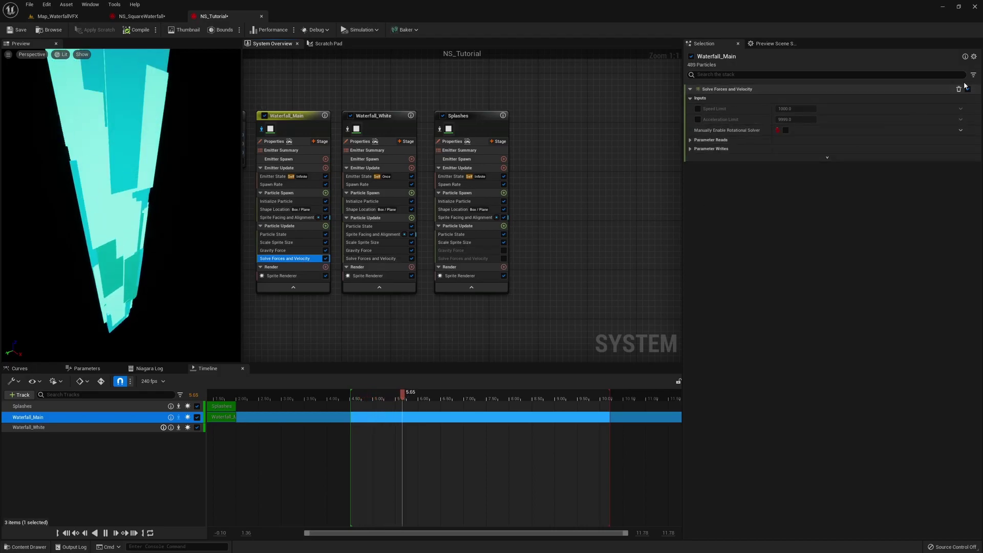
click(710, 139)
click(710, 255)
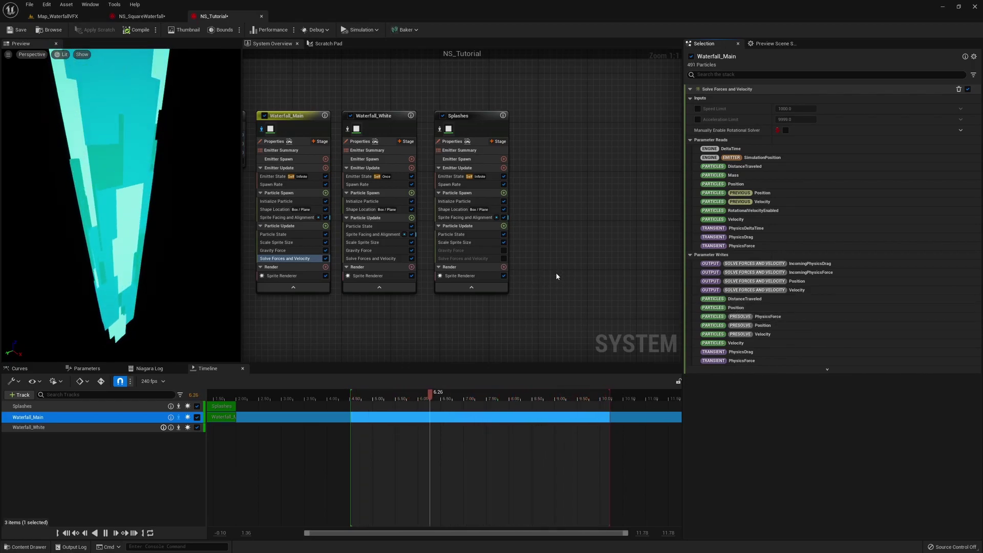
- Isolate the Splashes emitter and add a Set Parameters module for PARTICLES Position to its Particle Update stage
click(460, 242)
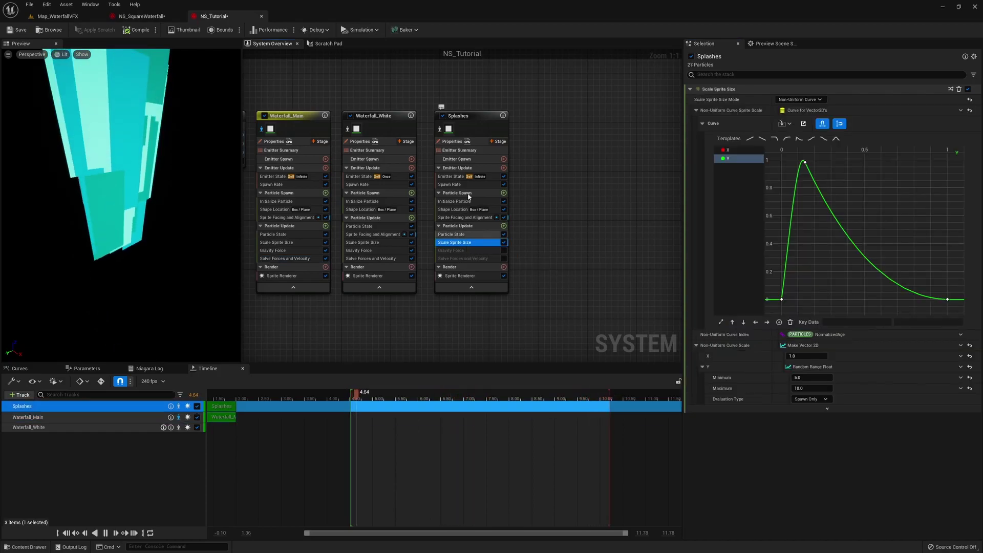
click(440, 130)
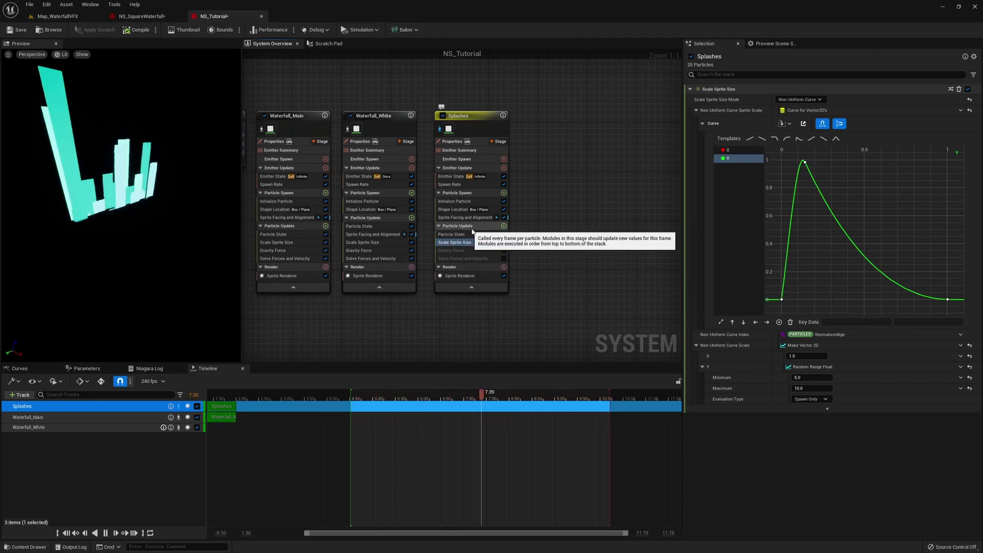
click(503, 226)
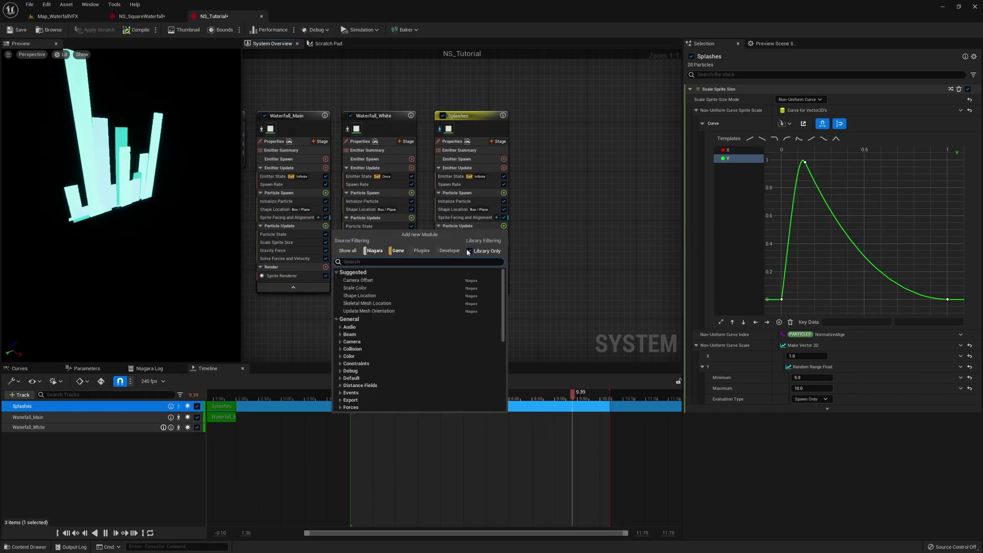
text(set)
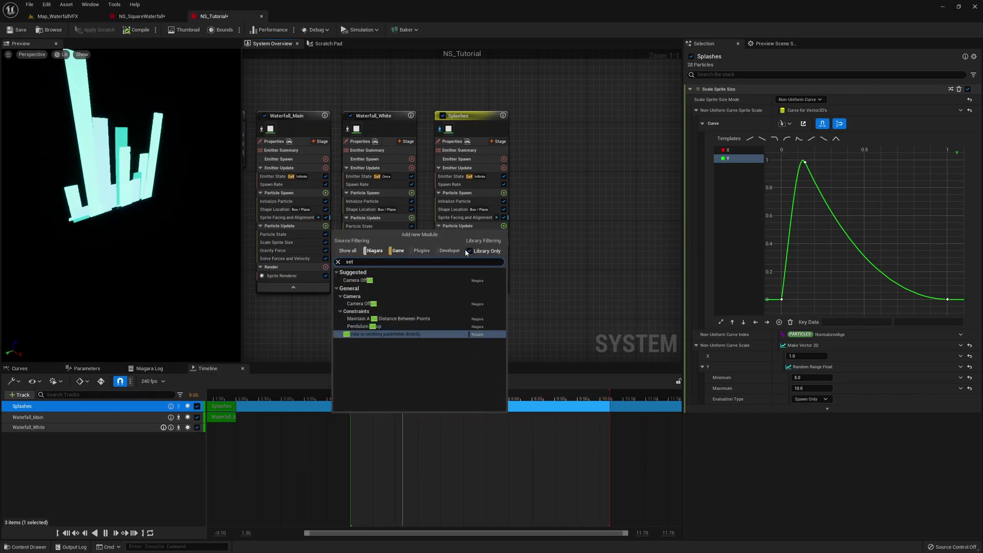
click(370, 334)
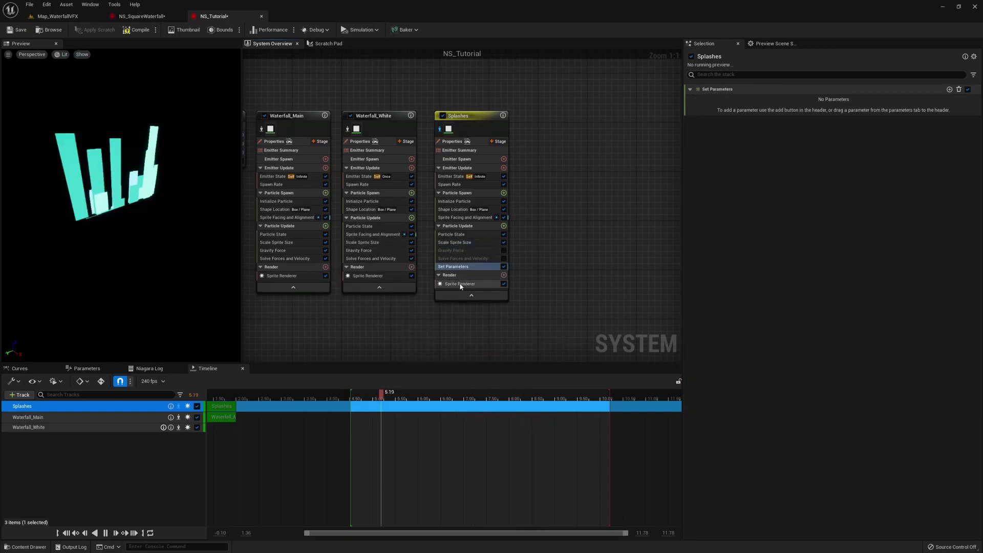
click(948, 89)
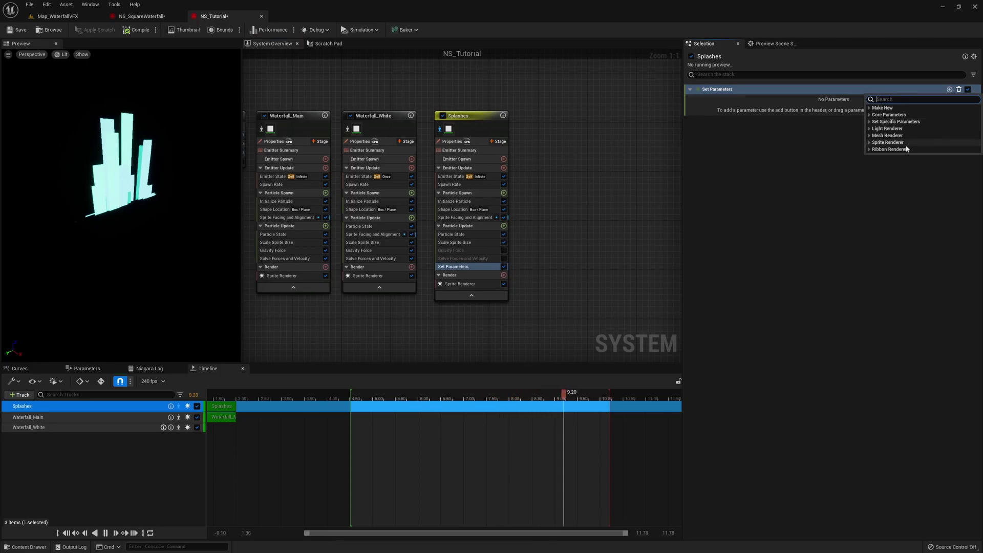
text(posit)
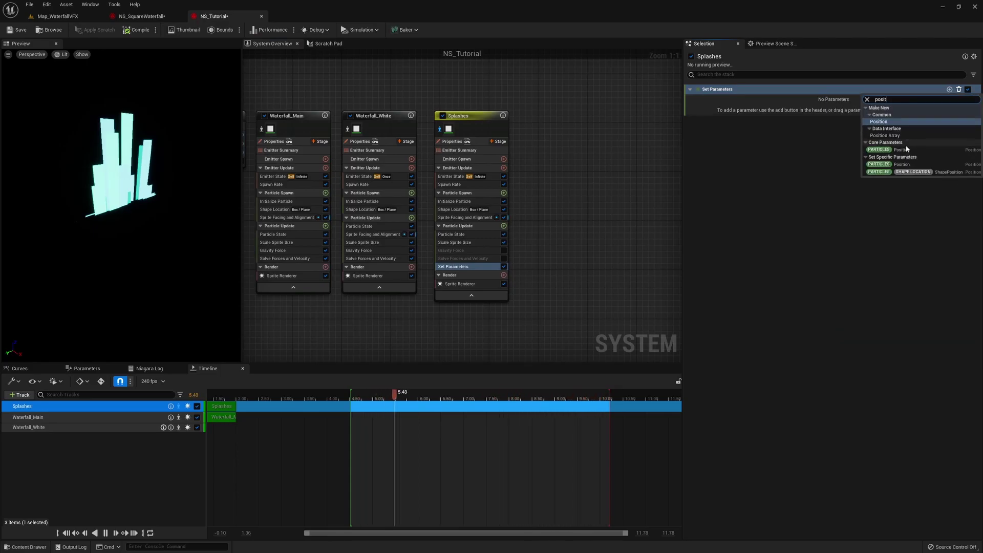
click(887, 165)
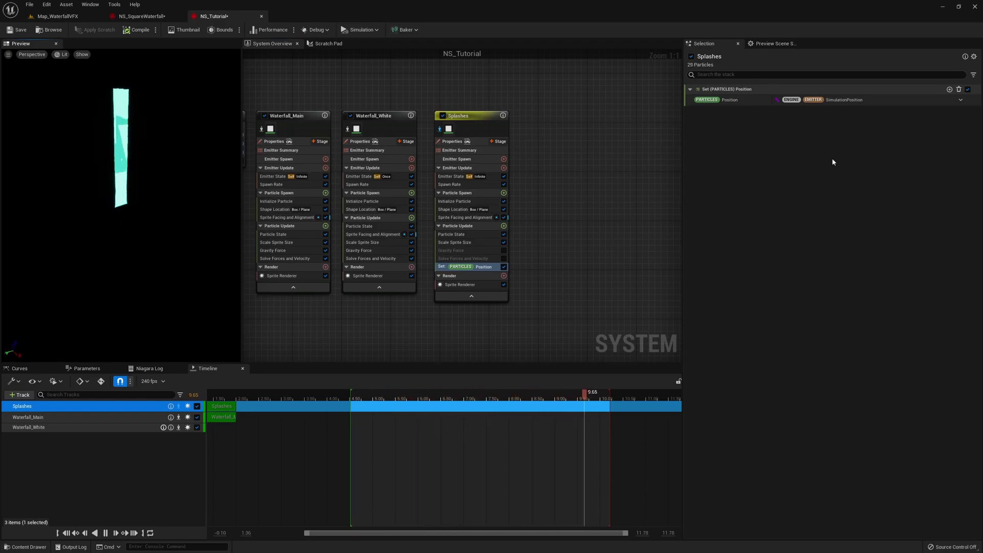
- Undo the linked simulation position and drive Splashes' particle position with Add Vector to Position, using PARTICLES INITIAL Position as its Position
key(ctrl+z)
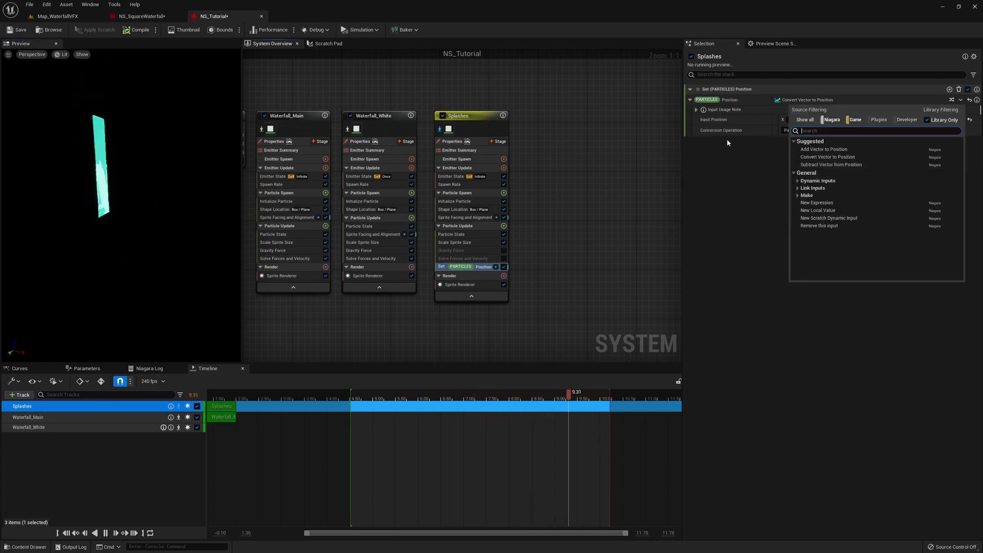
click(813, 150)
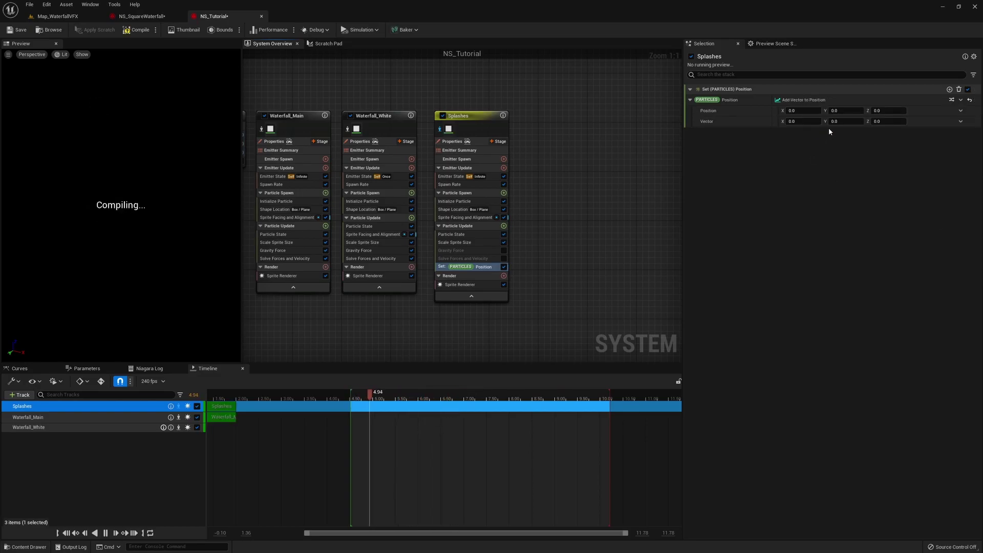
click(960, 122)
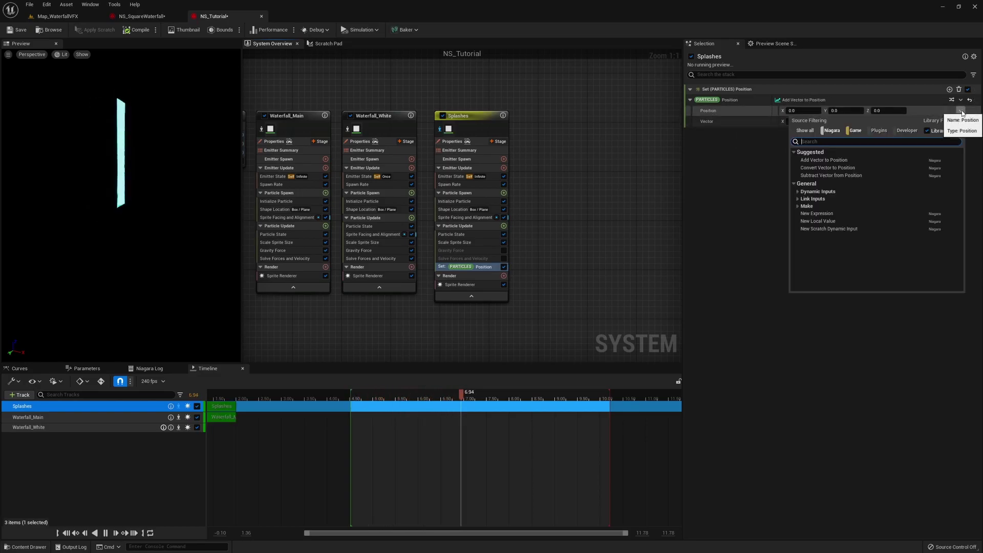
text(position)
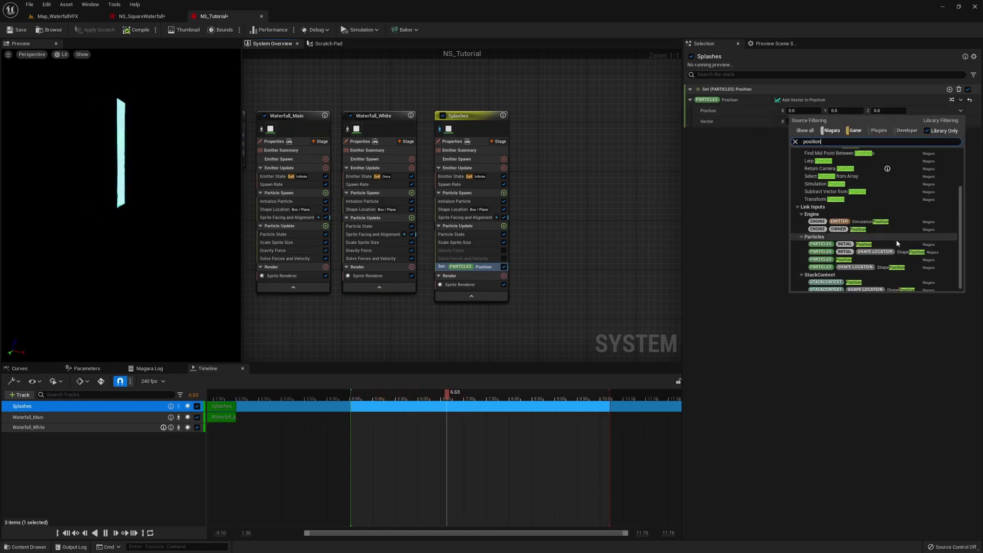
click(844, 245)
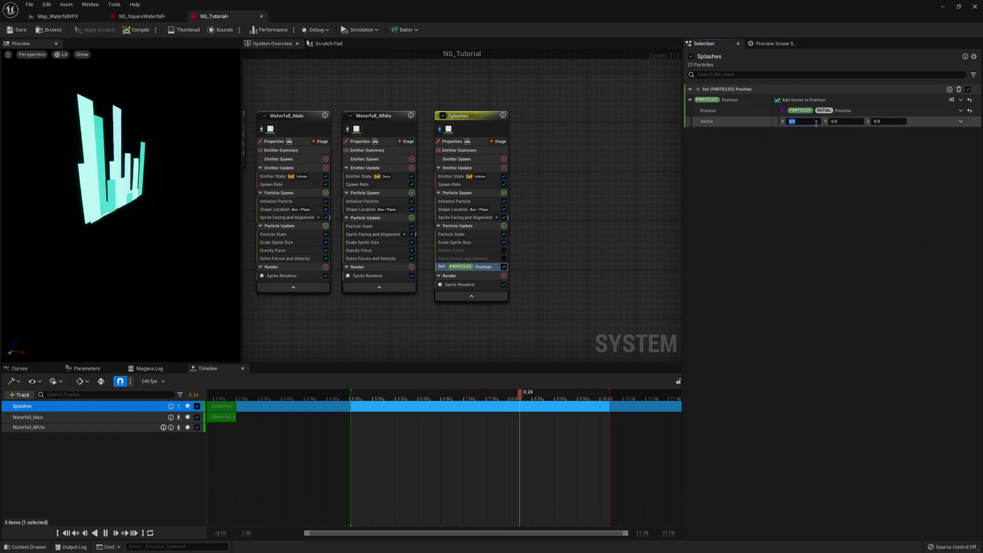
- Try a value of 500 for the added vector's X and replace the vector with a Make Vector input
text(500)
key(Return)
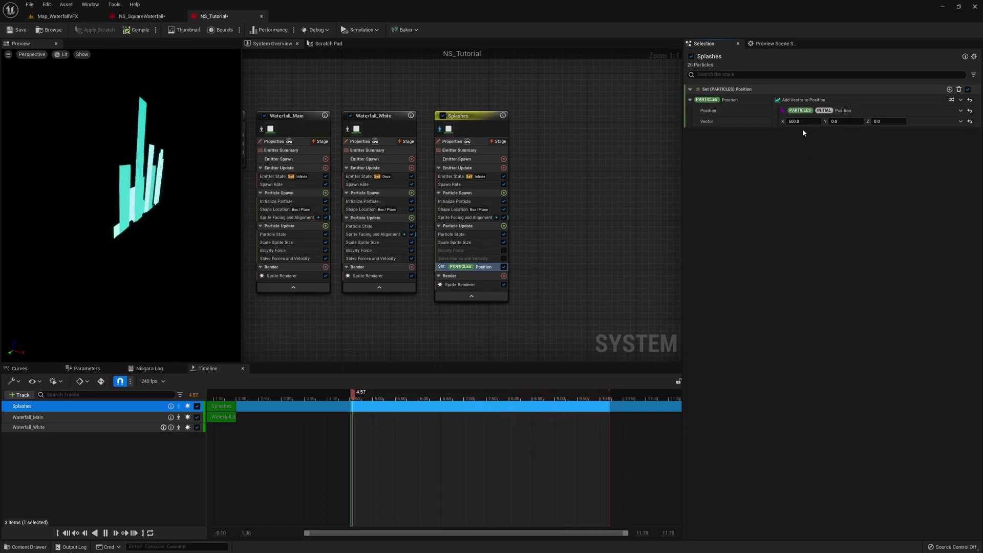
click(960, 122)
text(make)
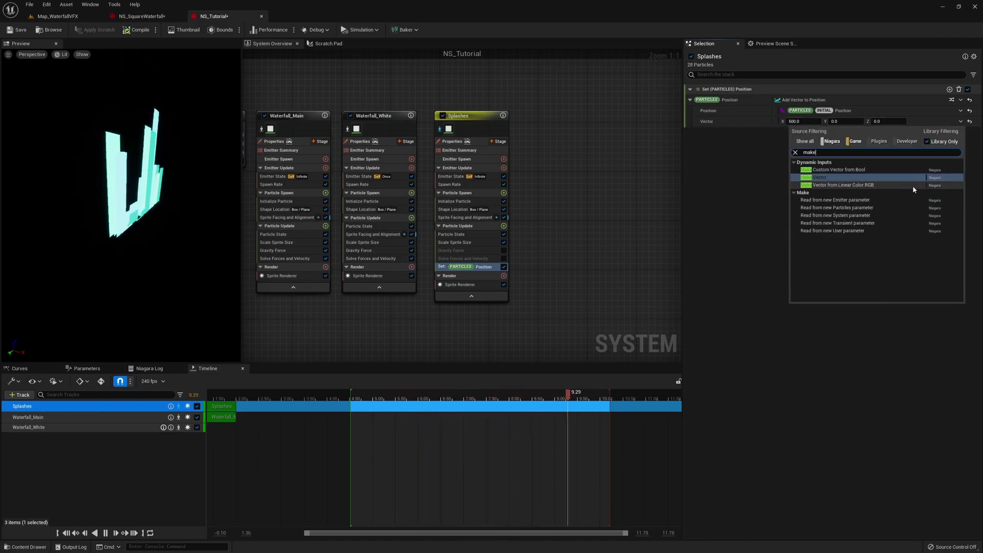
key(Return)
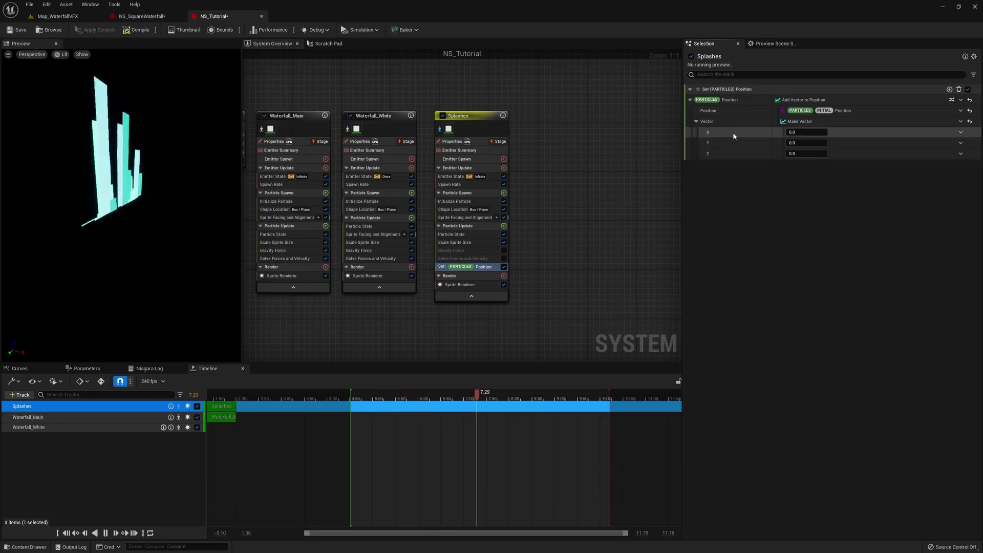
- Drive the Make Vector's X with Float from Curve and apply the rising linear curve template
click(959, 133)
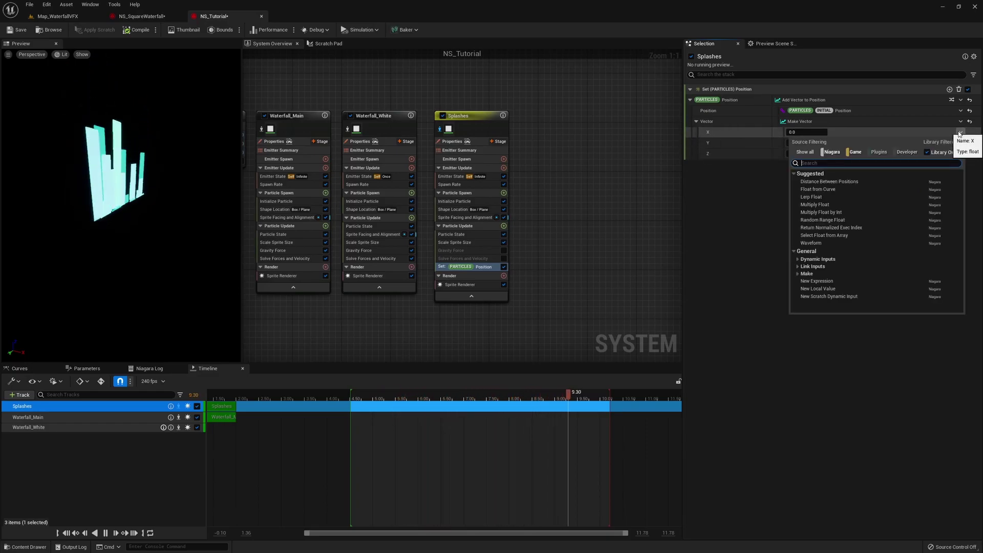
text(curve)
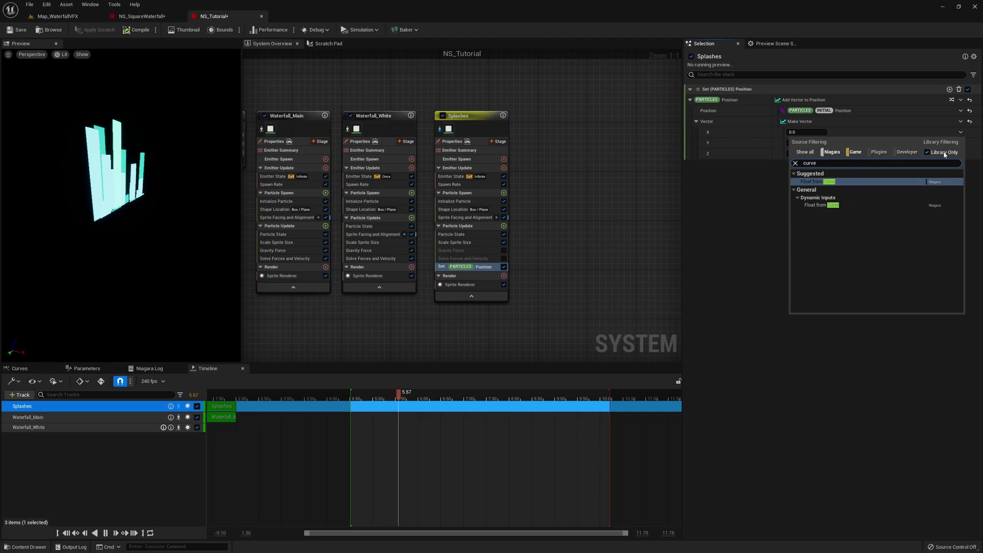
key(Return)
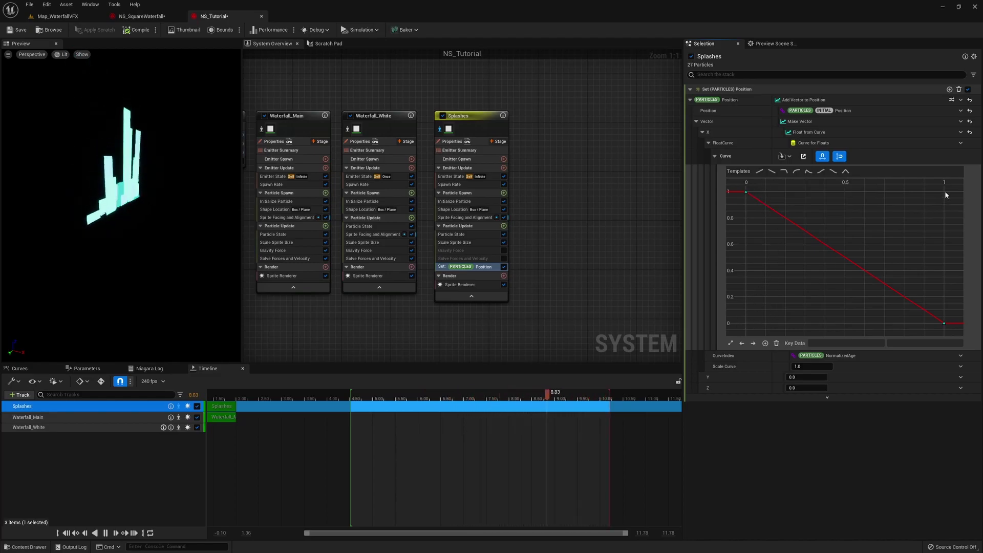
click(759, 173)
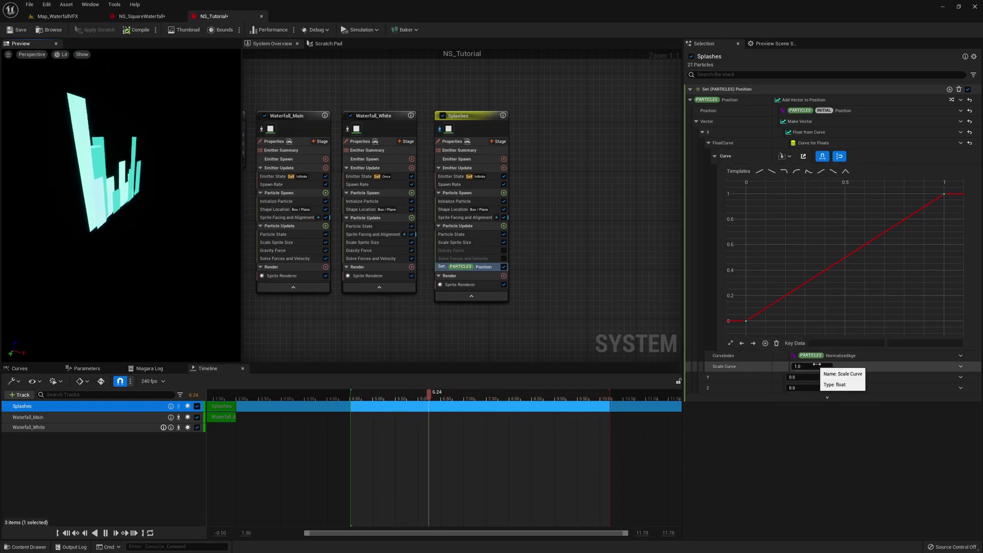
- Set the X curve's Scale Curve to a Random Range Float with minimum 500 and maximum 600
click(963, 366)
text(rando)
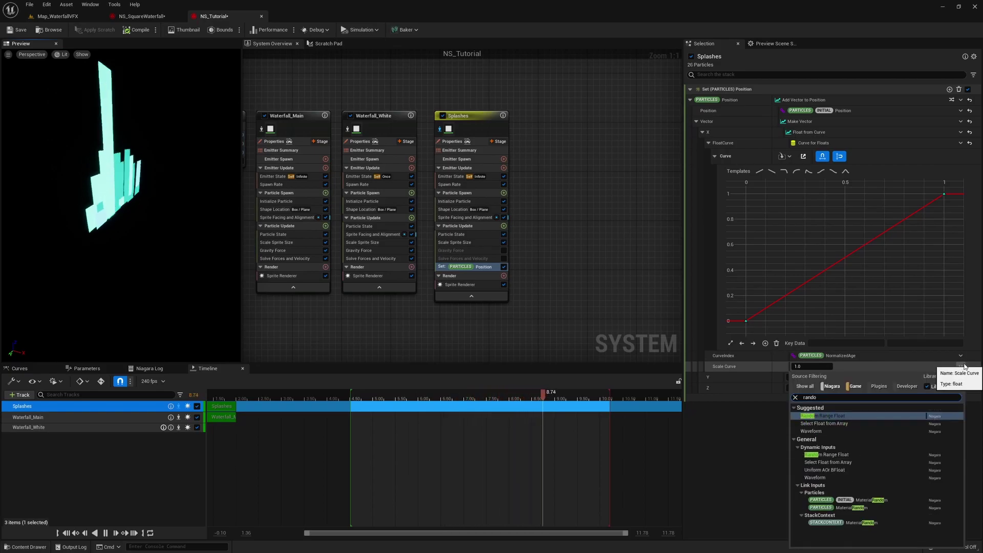
key(Return)
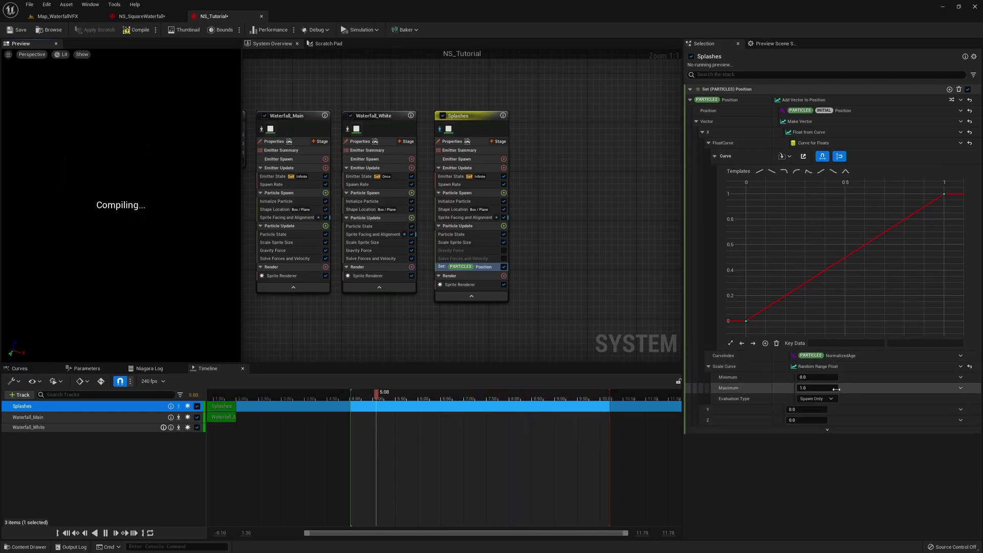
click(817, 377)
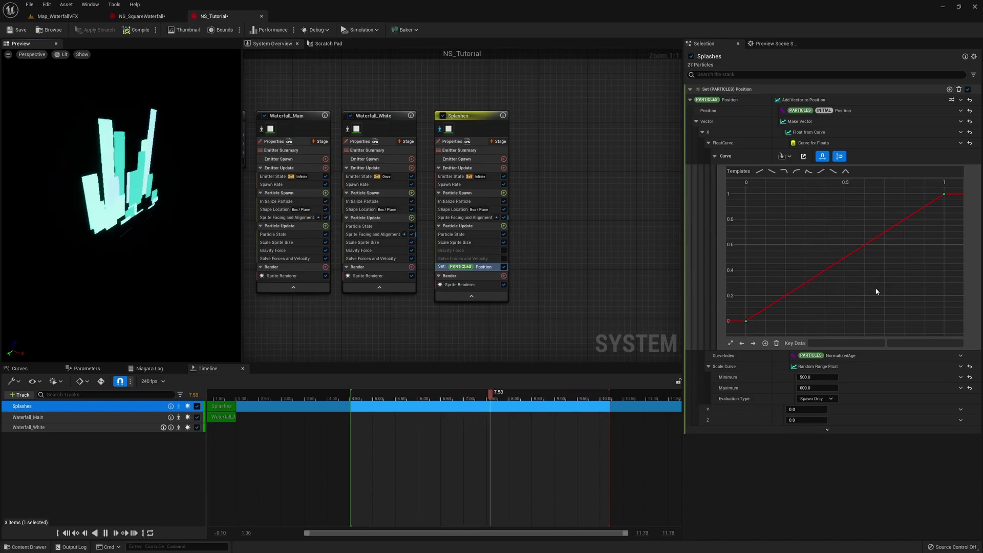
- Set both X curve keys to Auto interpolation and steepen the first key's tangent so the curve rises fast and eases out
scroll(876, 292, down, 2)
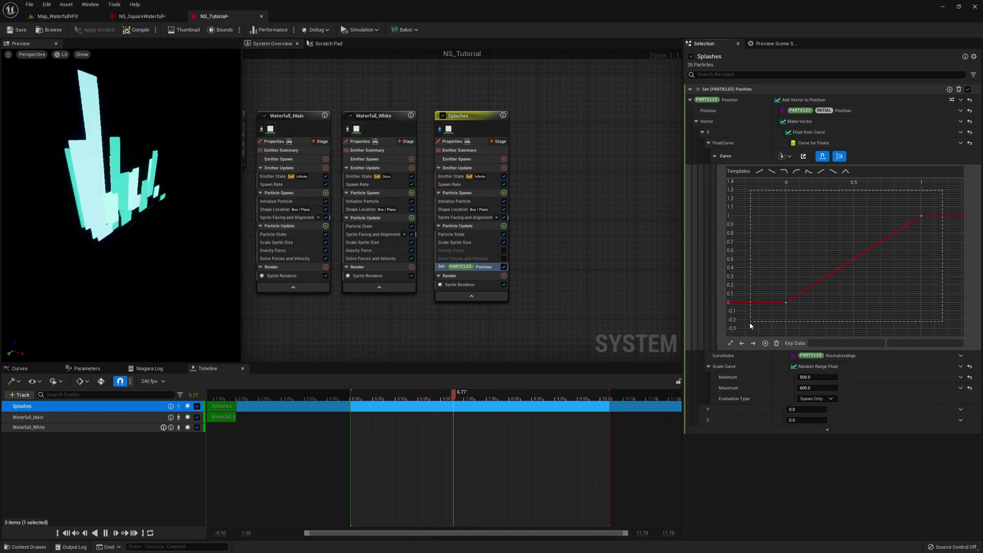
drag(748, 331, 885, 220)
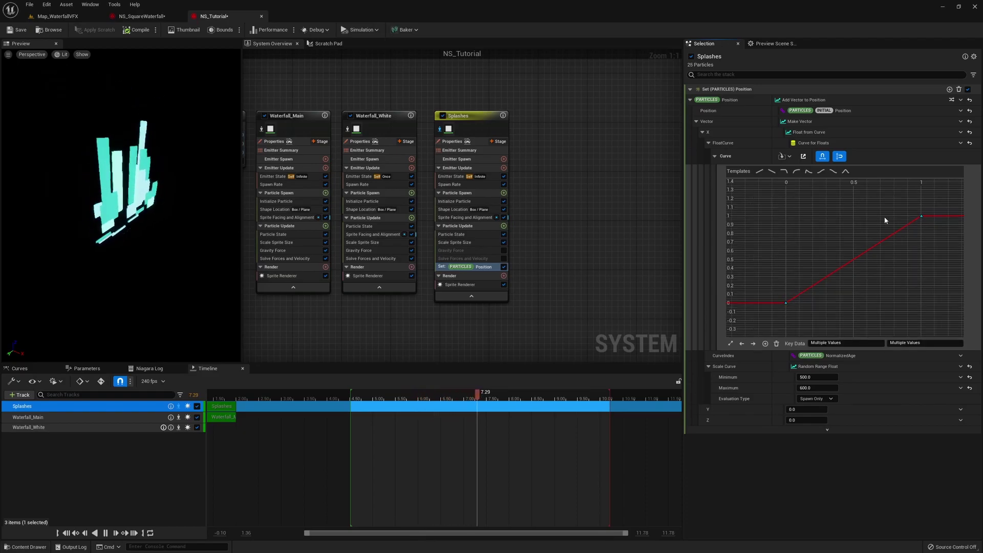
right_click(922, 220)
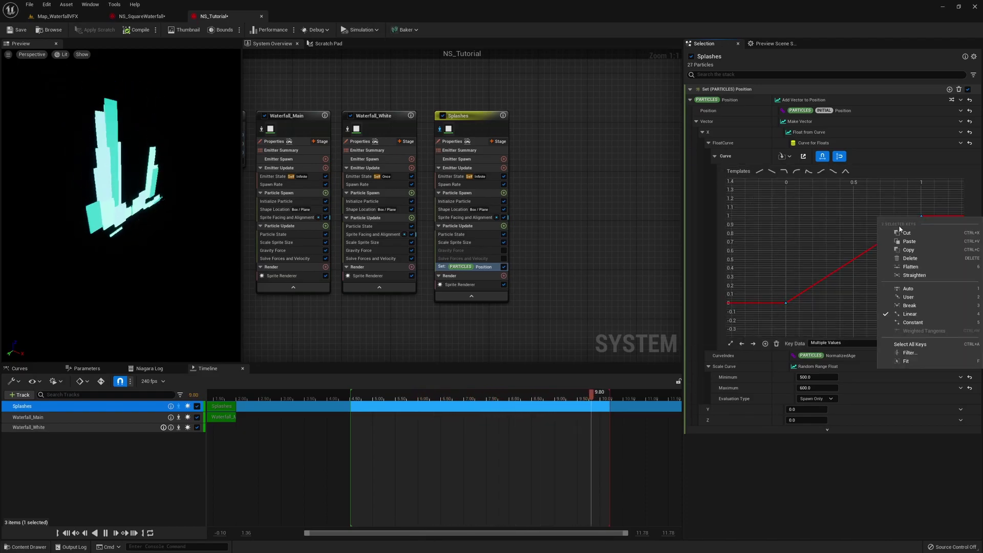
click(907, 289)
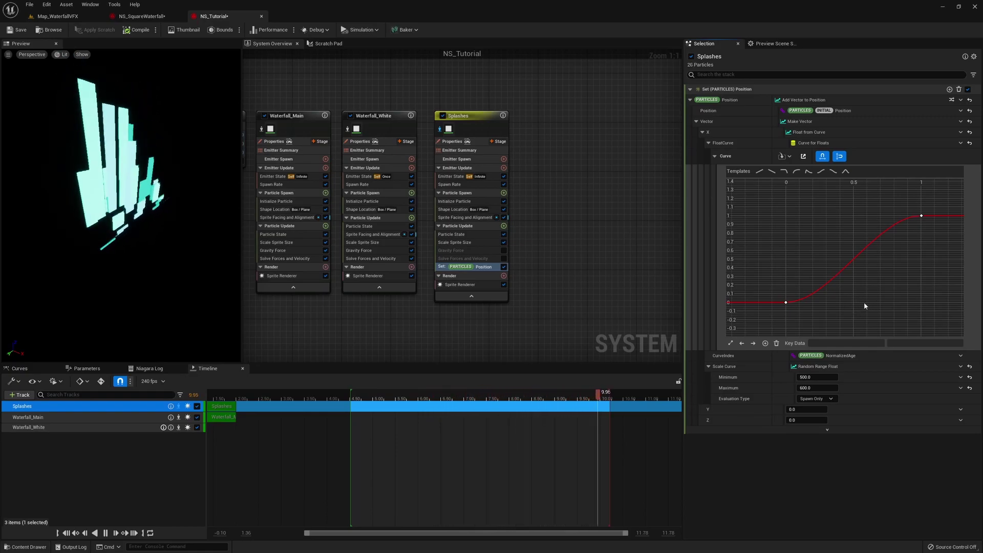
click(786, 302)
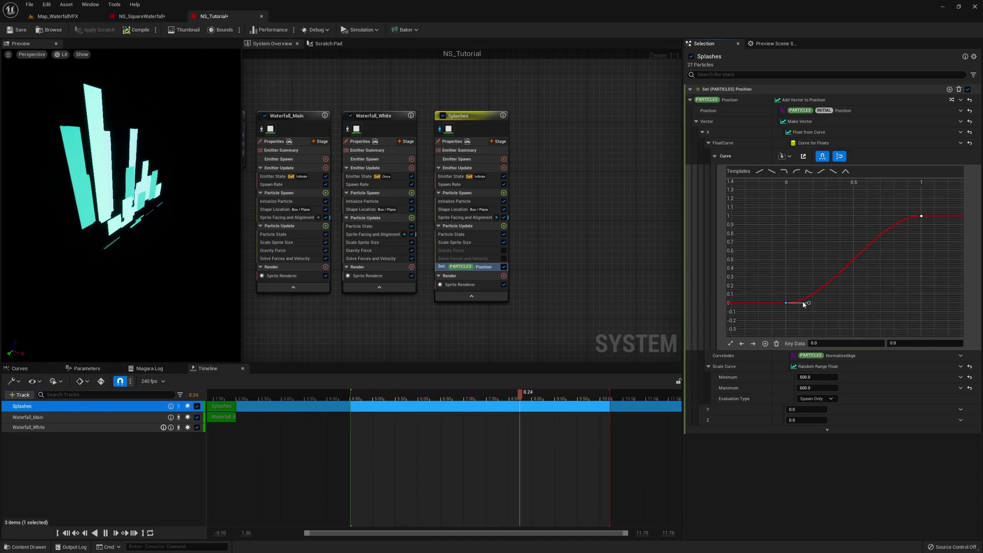
drag(799, 302, 809, 274)
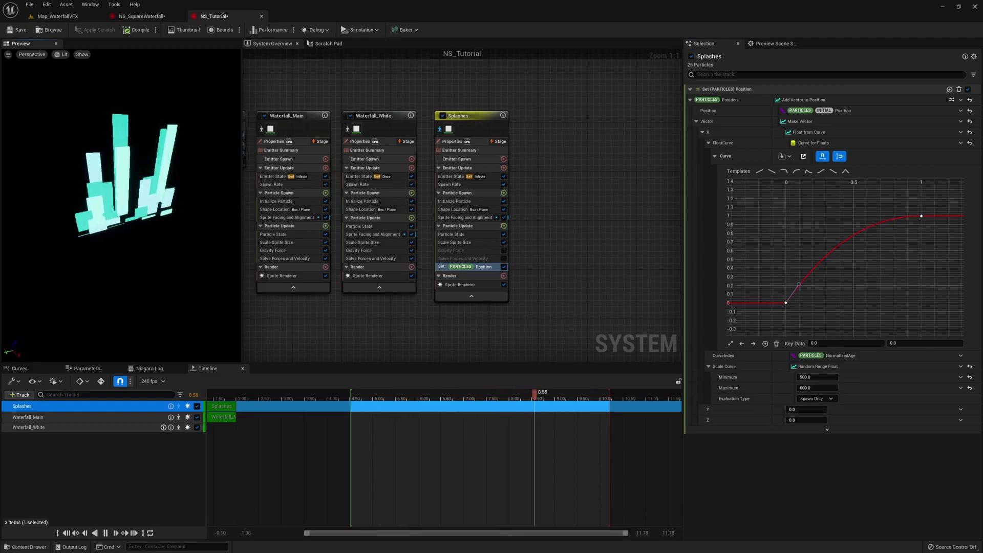
- Preview the splashes together with the waterfall, duplicate the Splashes emitter, and isolate the duplicate
drag(152, 235, 126, 188)
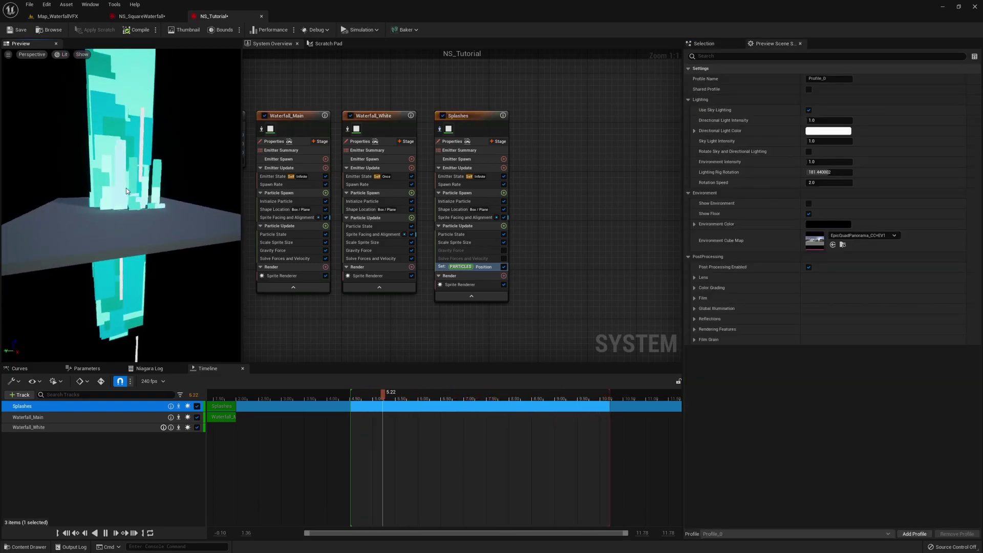
click(486, 119)
key(ctrl+d)
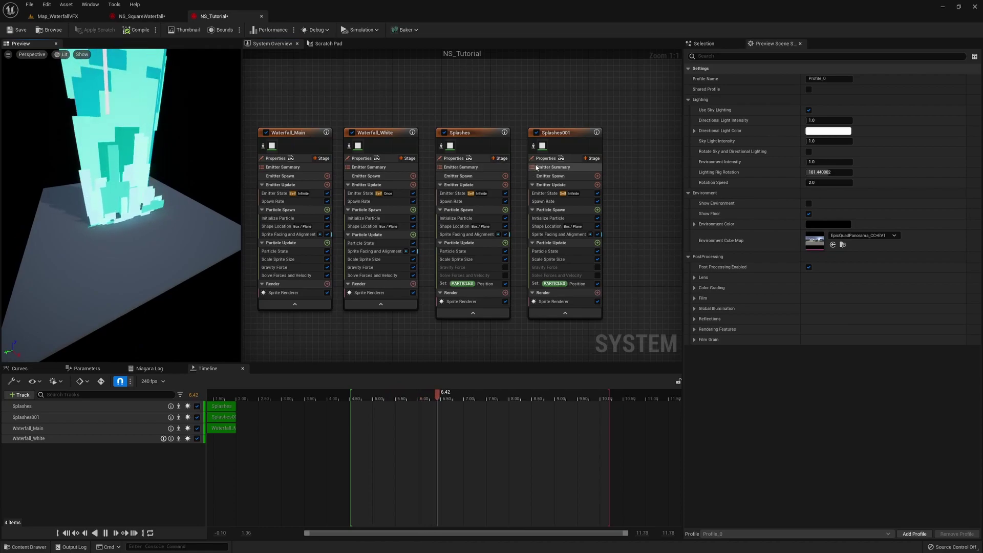
click(532, 146)
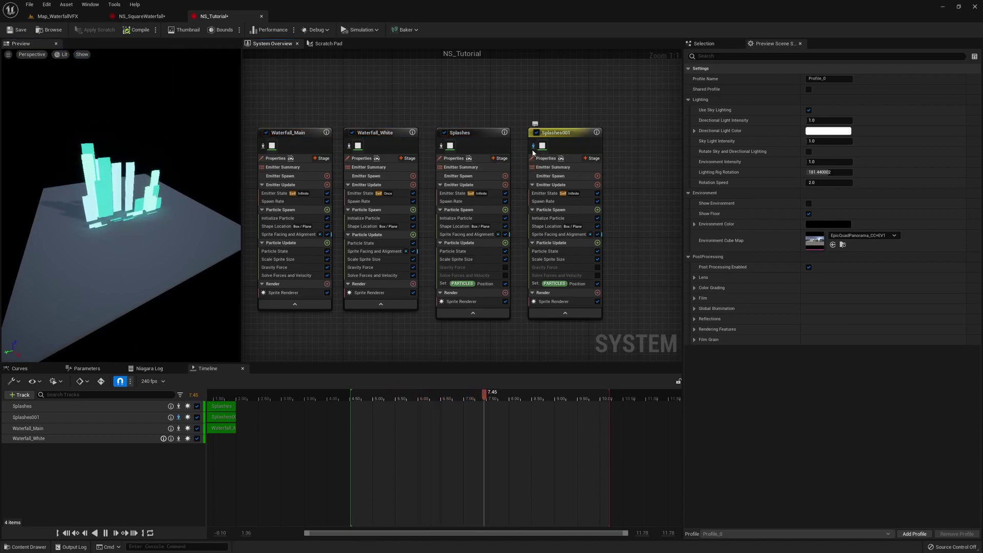
- Add a From Point Add Velocity module with origin offset Z -100 to Splashes001's Particle Spawn, with Solve Forces and Velocity enabled
click(597, 209)
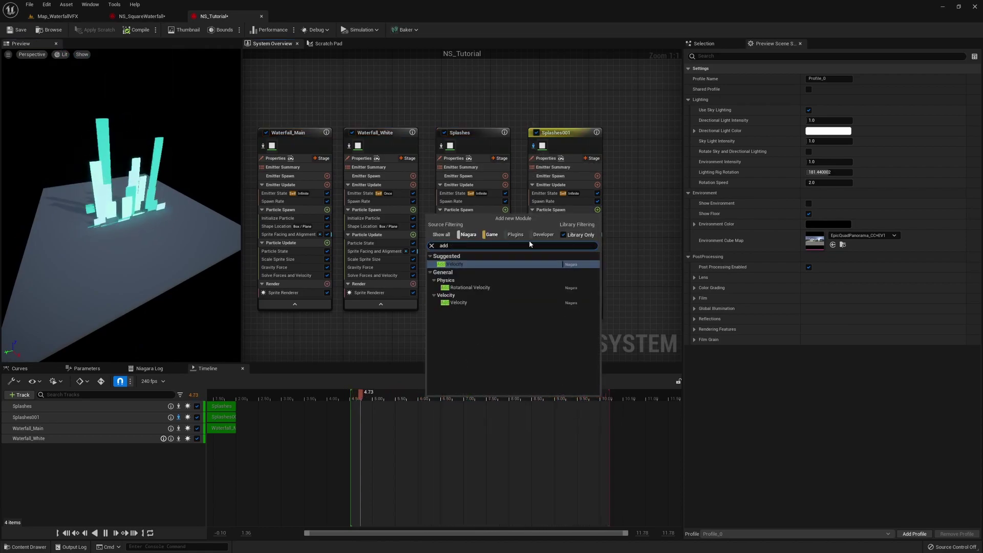
key(Escape)
click(547, 242)
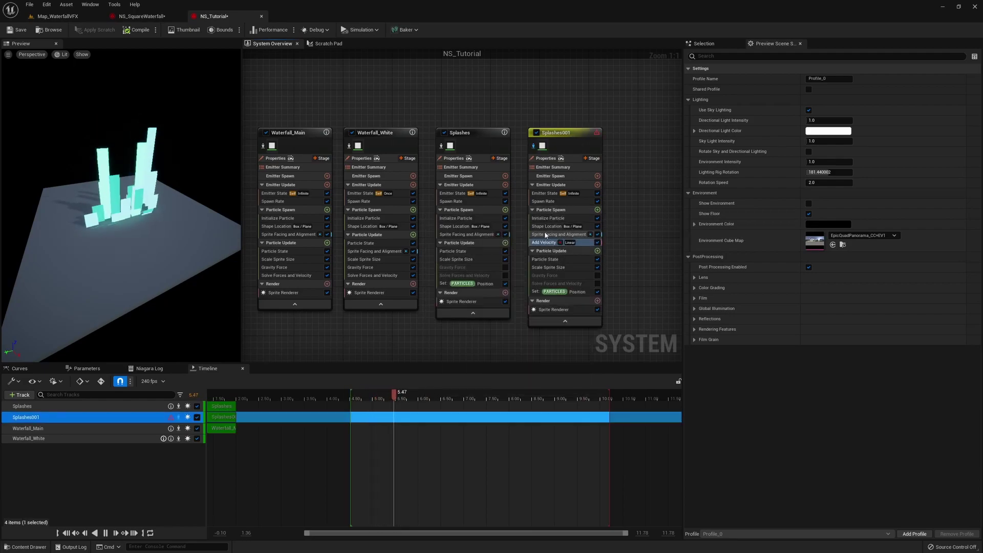
click(791, 102)
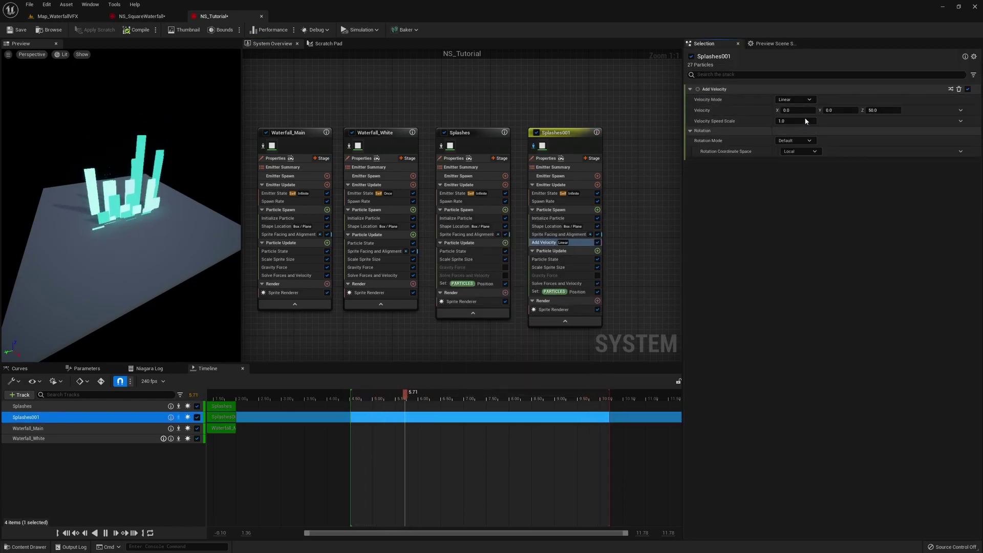
click(786, 121)
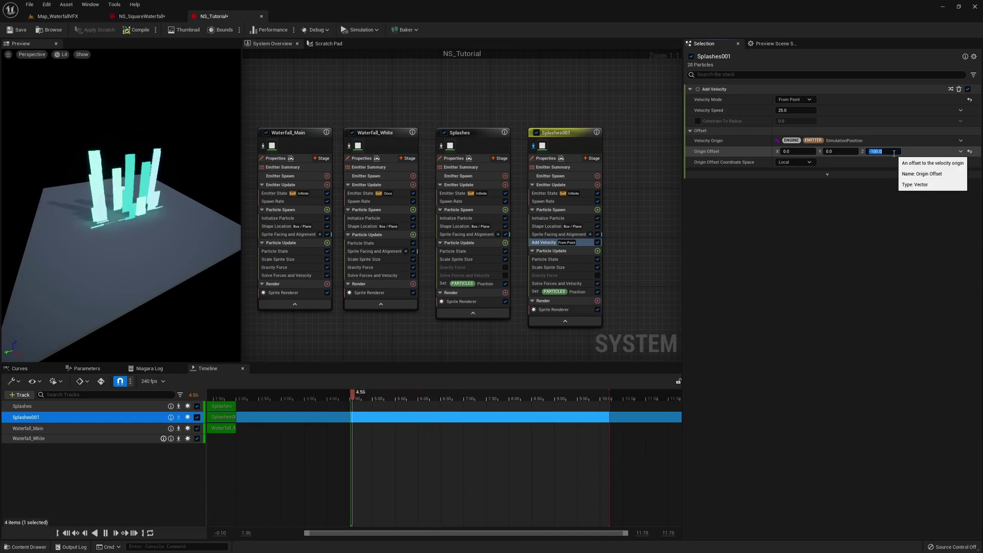
- Set the alignment of Splashes001's Sprite Renderer to Velocity Aligned
click(560, 310)
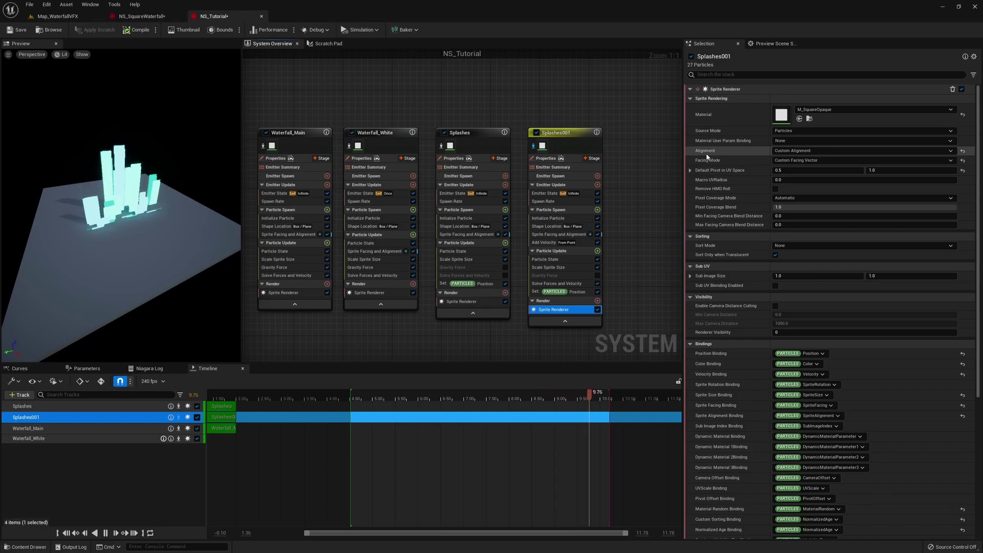
click(783, 151)
click(727, 169)
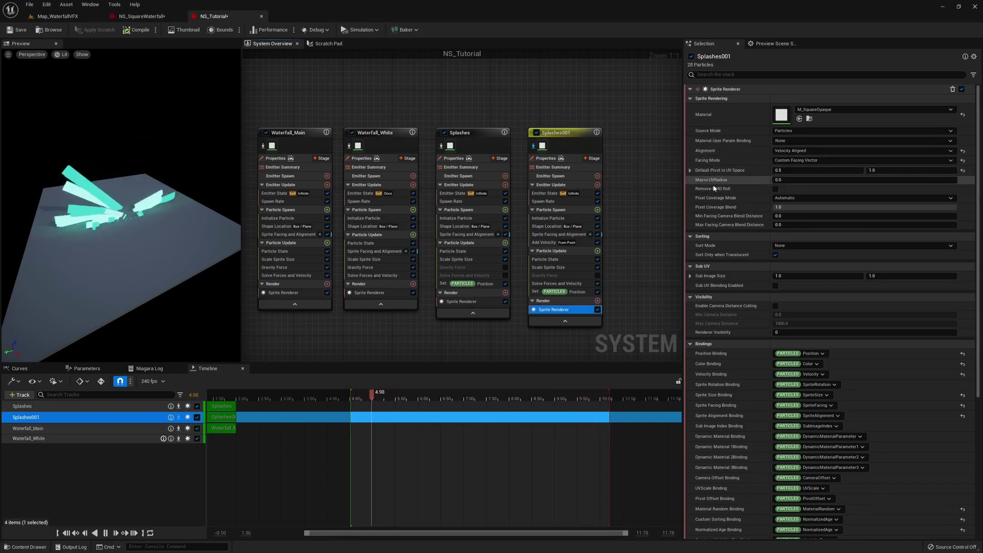
- Set the origin offset Z of Splashes001's Add Velocity module to -1000 to make the sprites fan out more upright
click(553, 243)
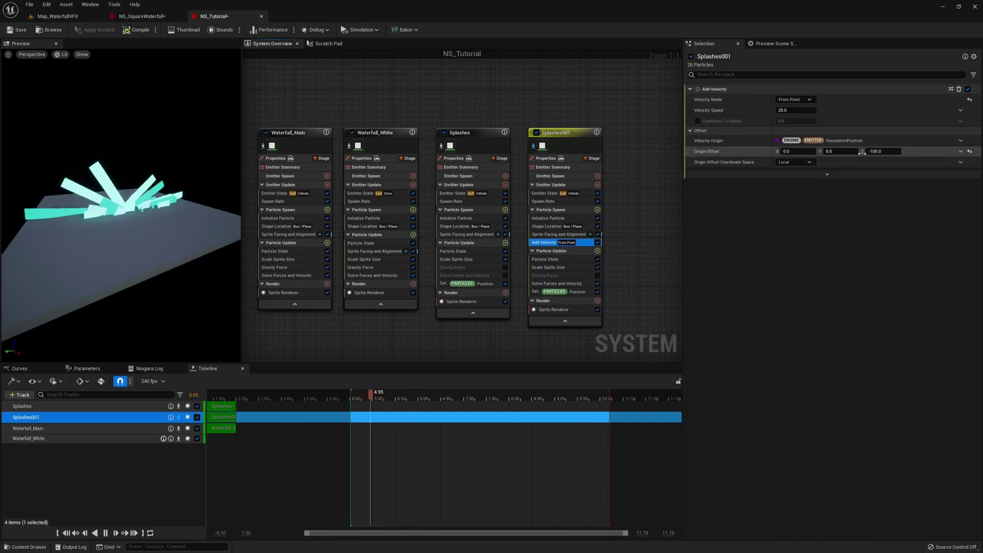
click(881, 152)
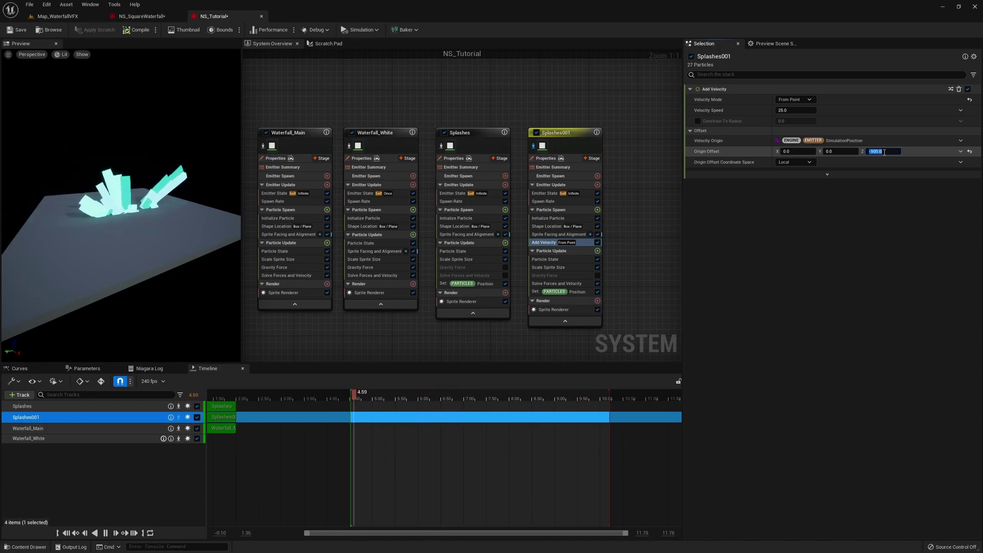
text(-1000)
key(Return)
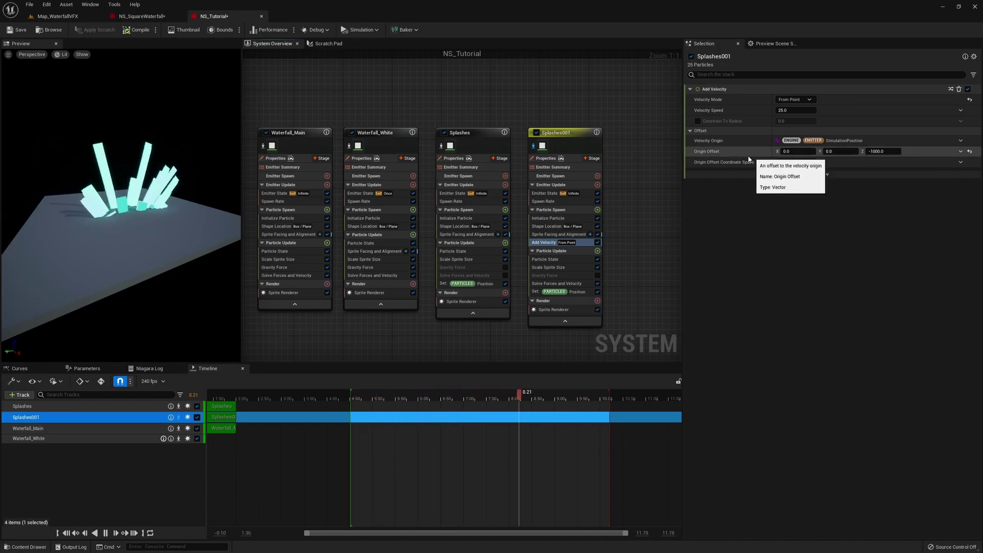
right_click(701, 154)
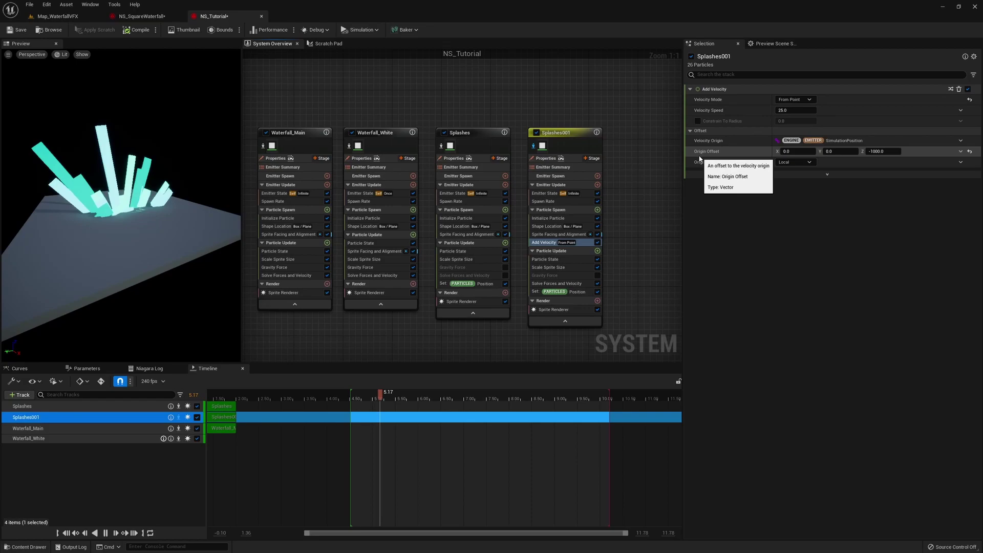
click(672, 162)
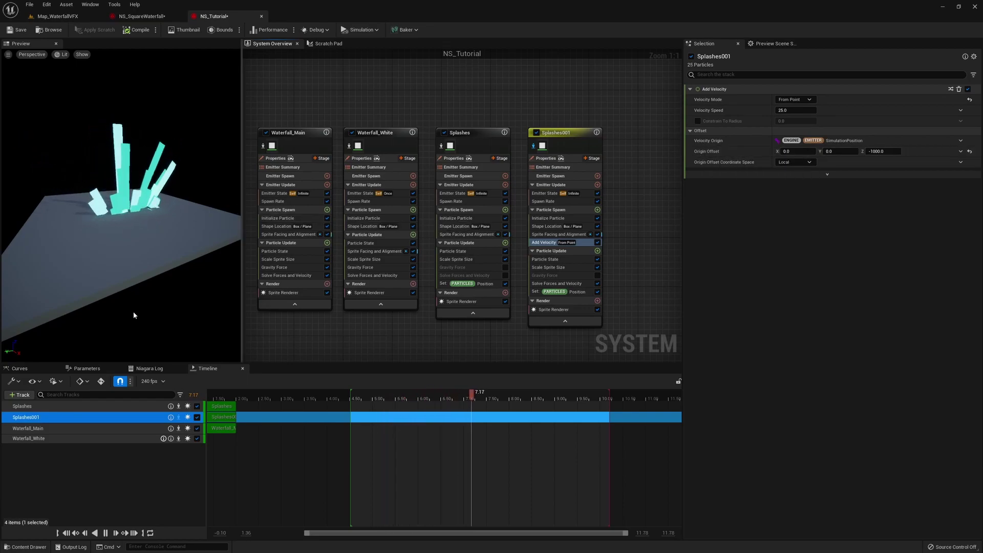
- Examine how the Splashes001 sprites fan out in the preview and check the emitter's Sprite Renderer settings
drag(146, 321, 150, 304)
scroll(146, 329, down, 2)
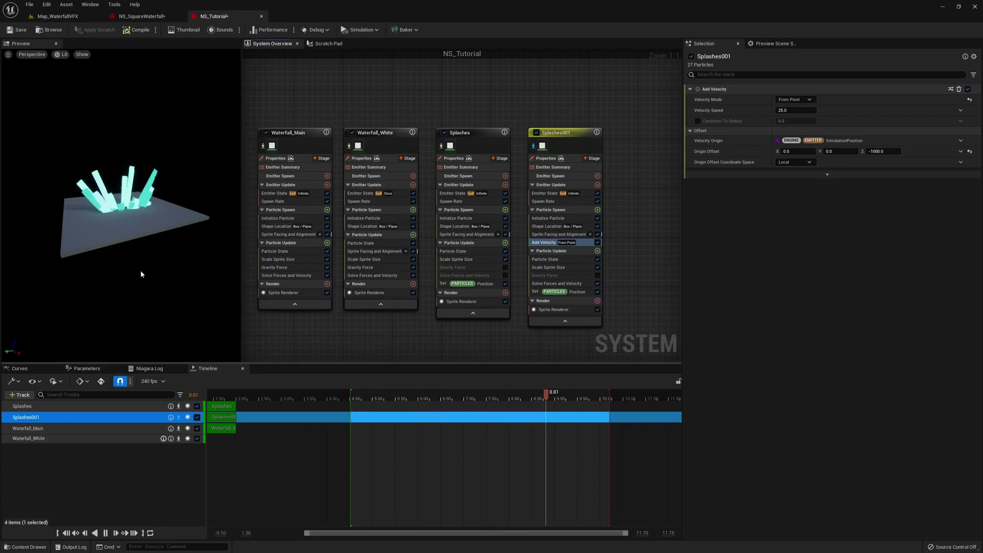
scroll(48, 160, up, 3)
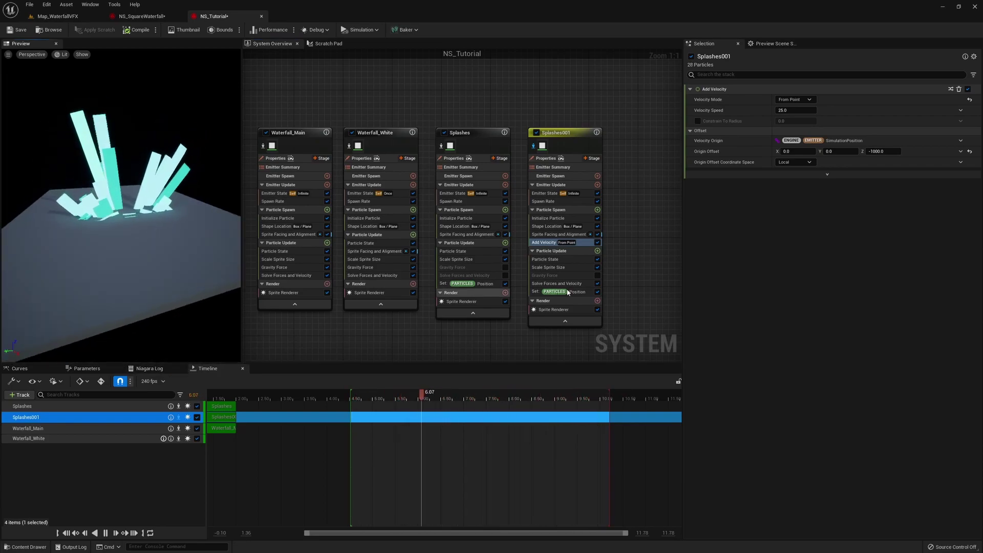
click(554, 309)
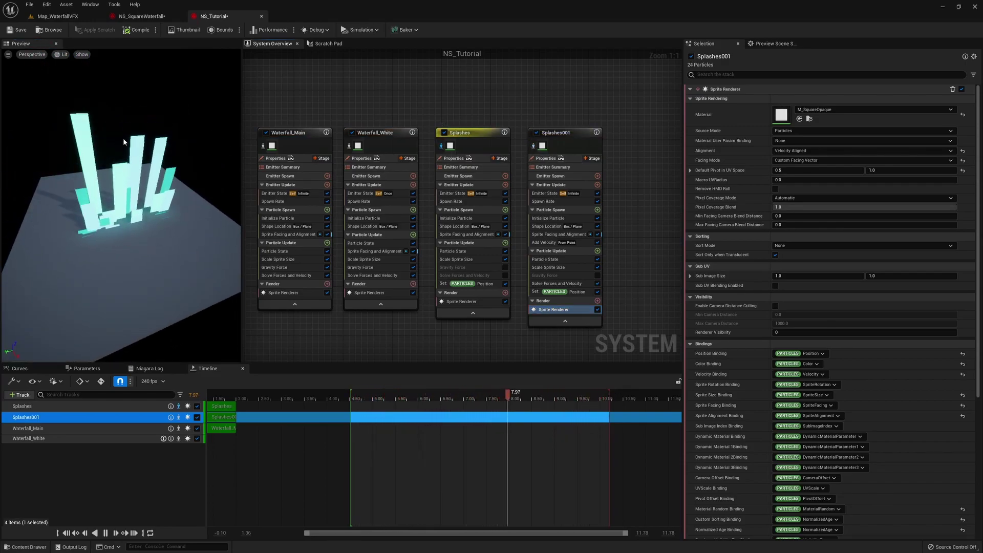
- Review the Splashes emitter's Shape Location, Scale Sprite Size, Gravity Force and Set Position modules
click(454, 225)
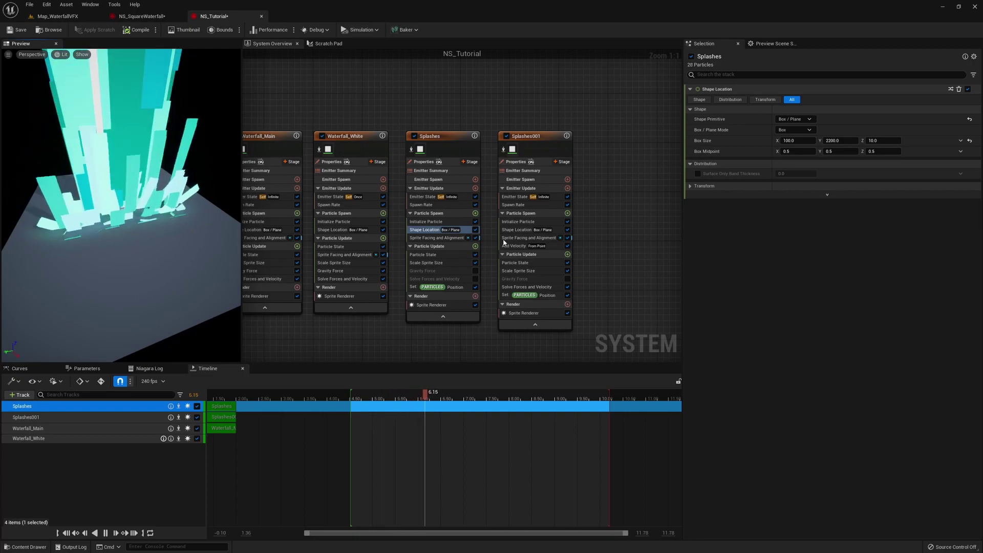
click(436, 263)
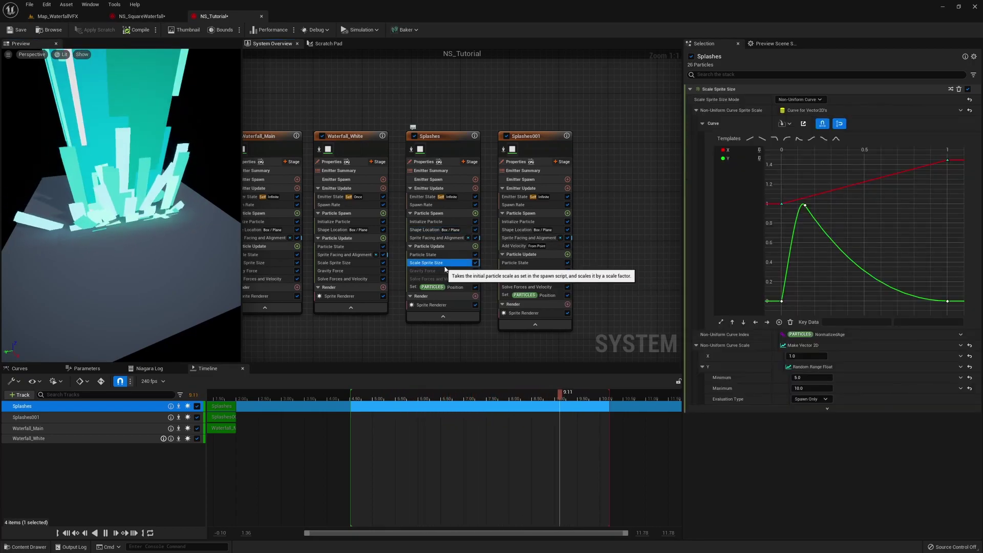
click(443, 254)
click(446, 271)
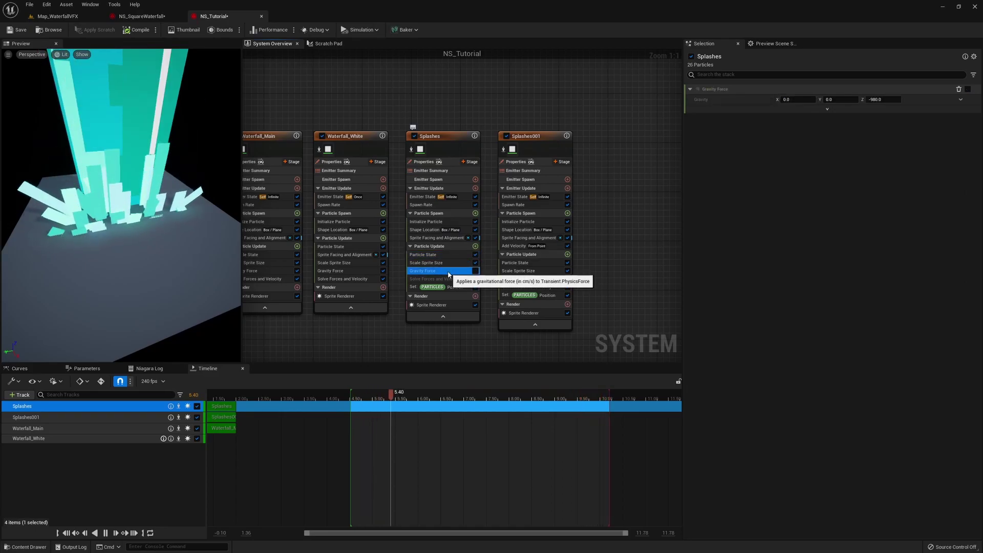
click(454, 286)
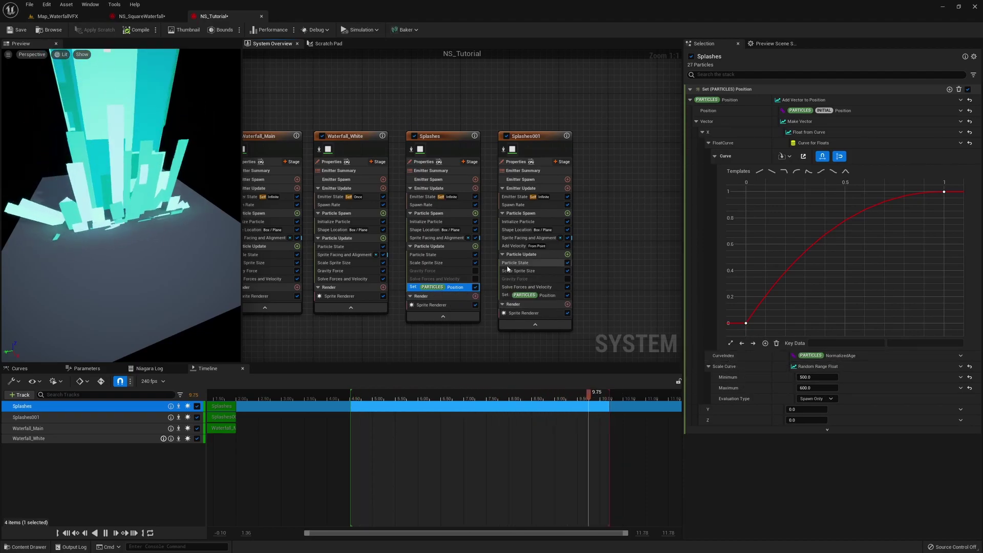
- Switch to the NS_SquareWaterfall system and isolate the Water_Fog emitter to preview it alone
click(142, 16)
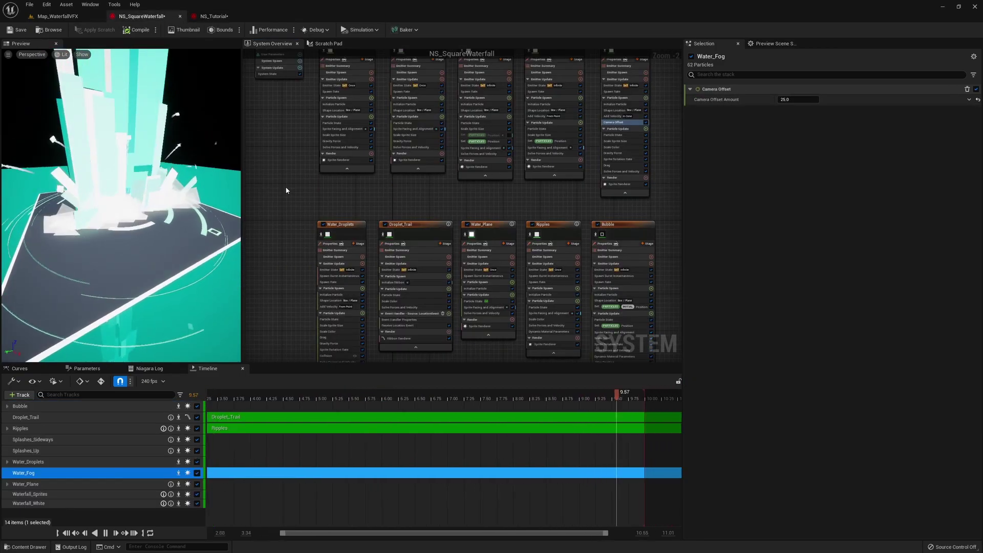
click(563, 109)
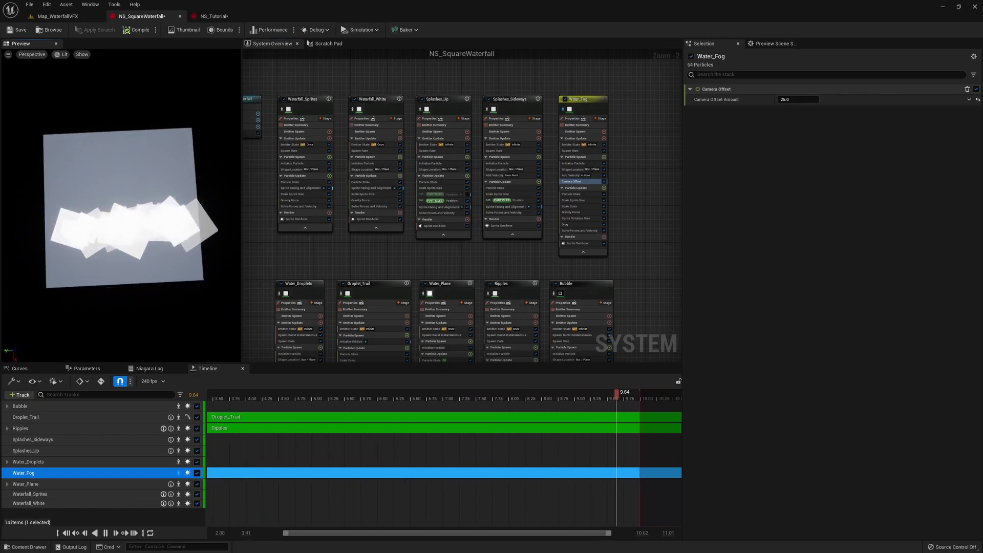
click(563, 109)
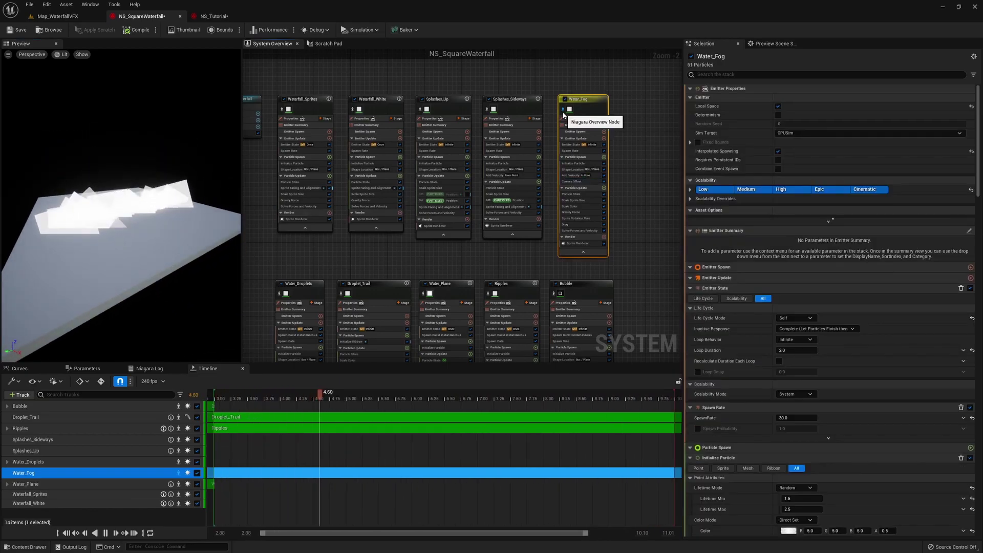
- Isolate the Ripples emitter in NS_SquareWaterfall and examine its rings in the preview
right_drag(568, 123, 547, 53)
click(470, 224)
mouse_move(167, 248)
mouse_down()
mouse_move(225, 243)
mouse_move(167, 248)
mouse_up()
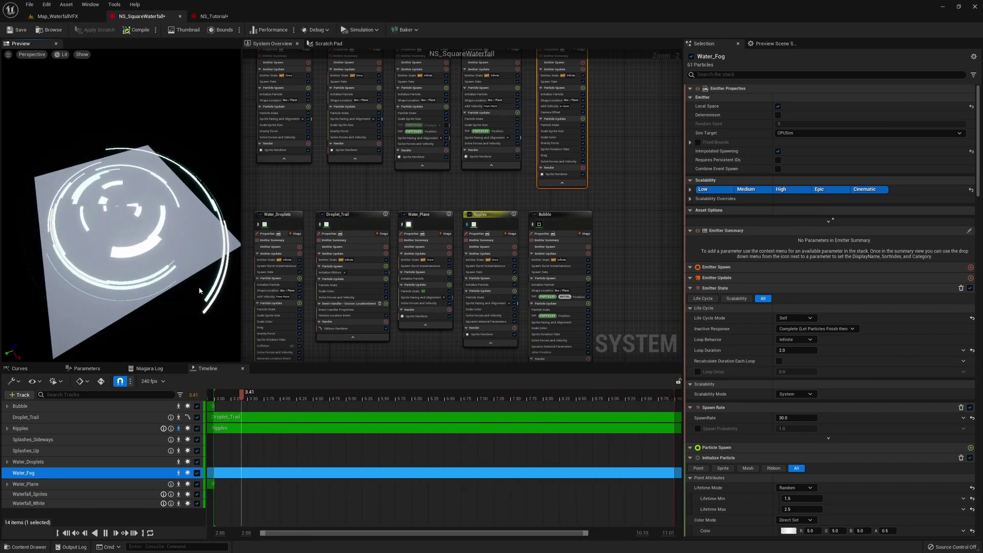